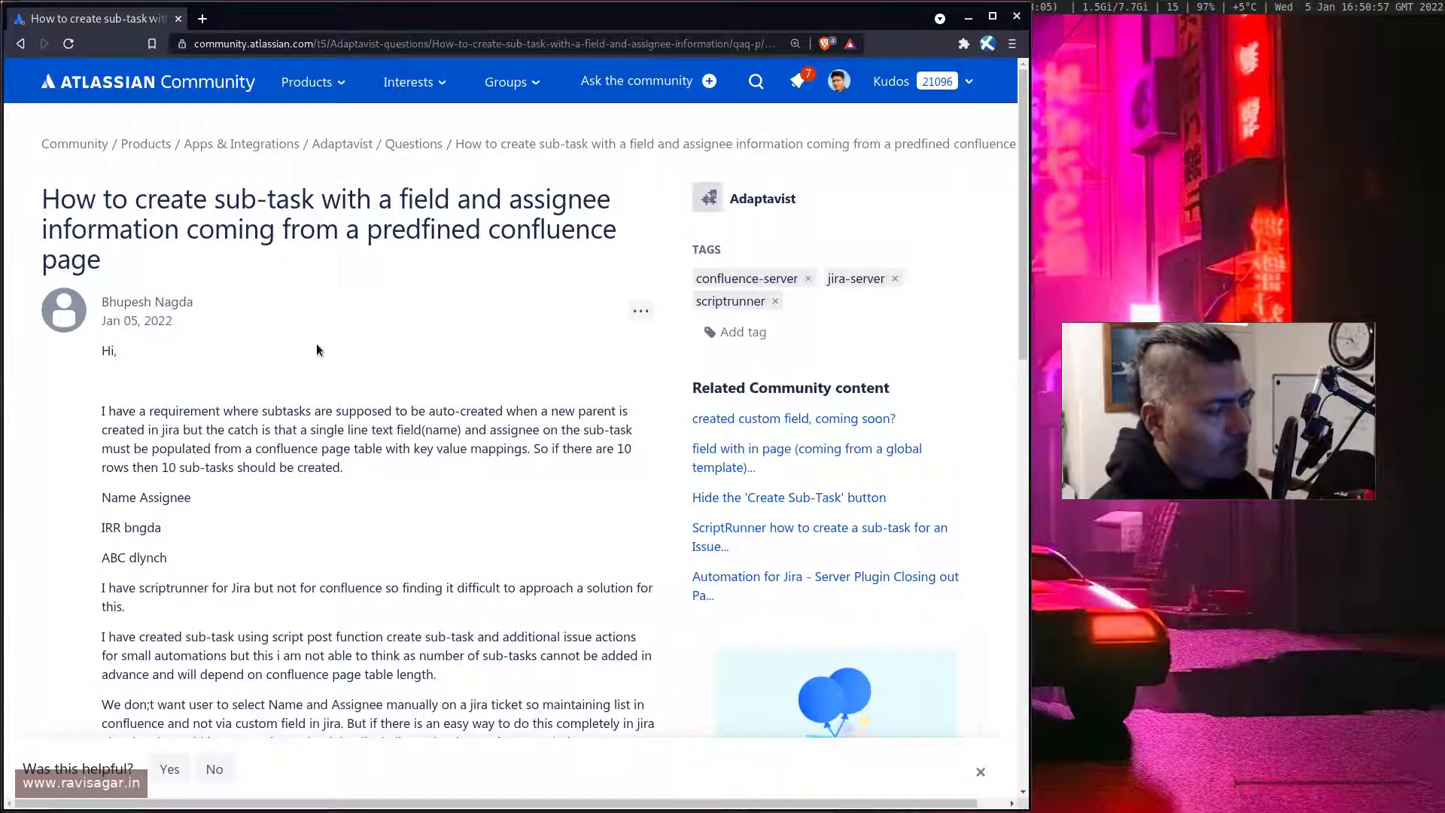
Highlight the Name / Assignee example table lines in the Community question, then scroll further down
{"action": "scroll", "coordinate": [324, 350], "scroll_direction": "down", "scroll_amount": 3}
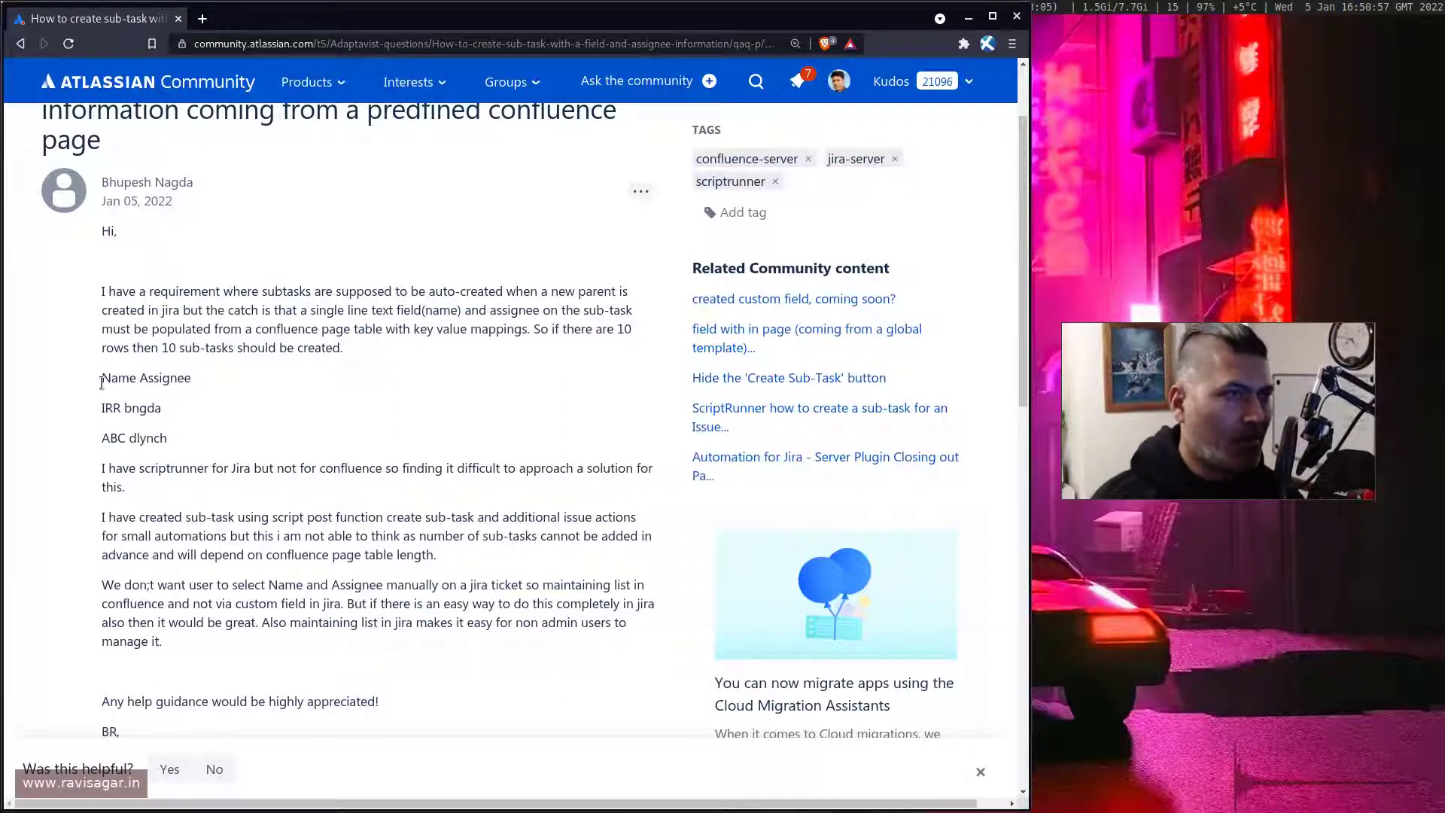
{"action": "left_click_drag", "start_coordinate": [101, 382], "coordinate": [235, 450]}
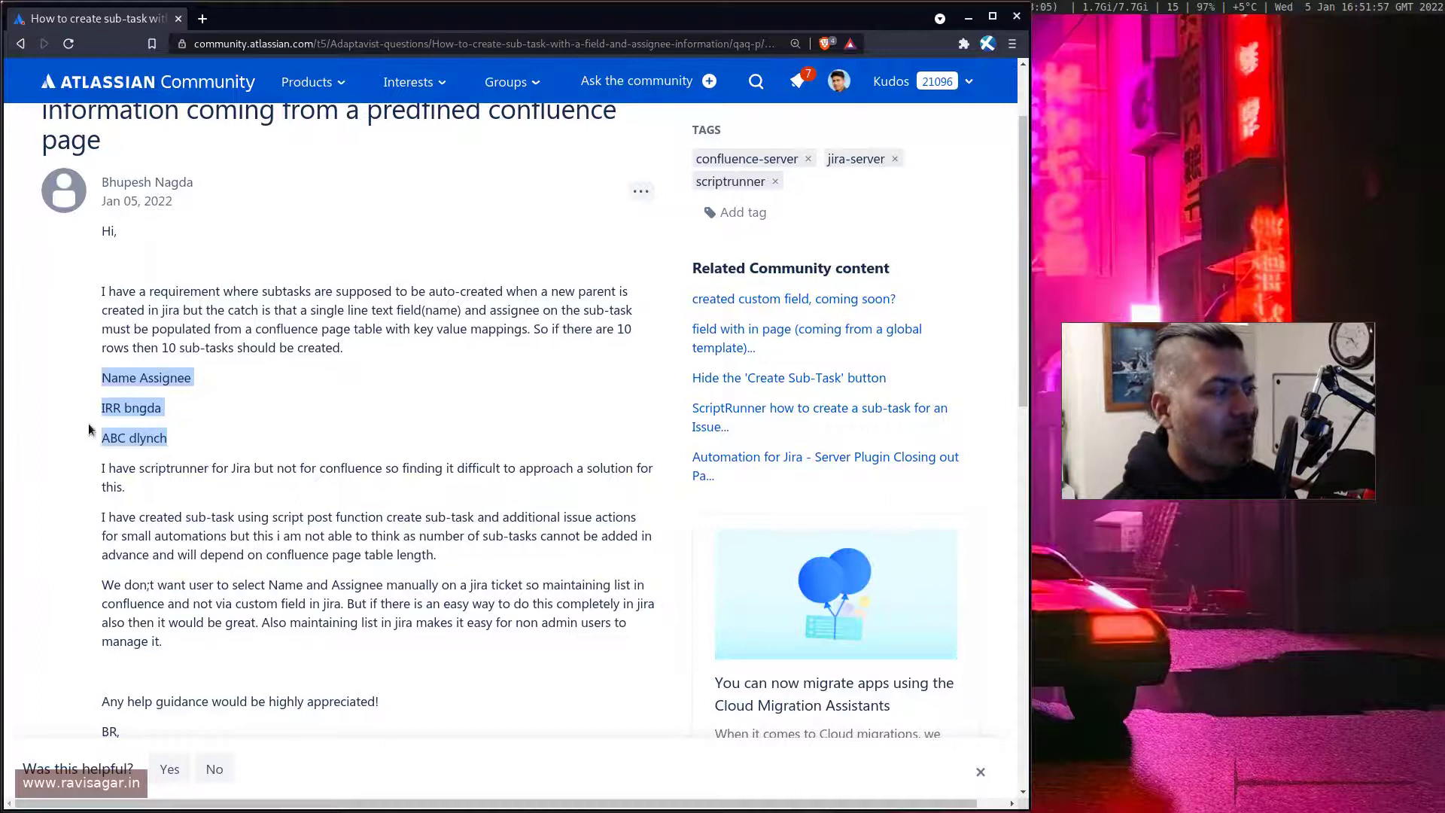
{"action": "scroll", "coordinate": [395, 421], "scroll_direction": "down", "scroll_amount": 5}
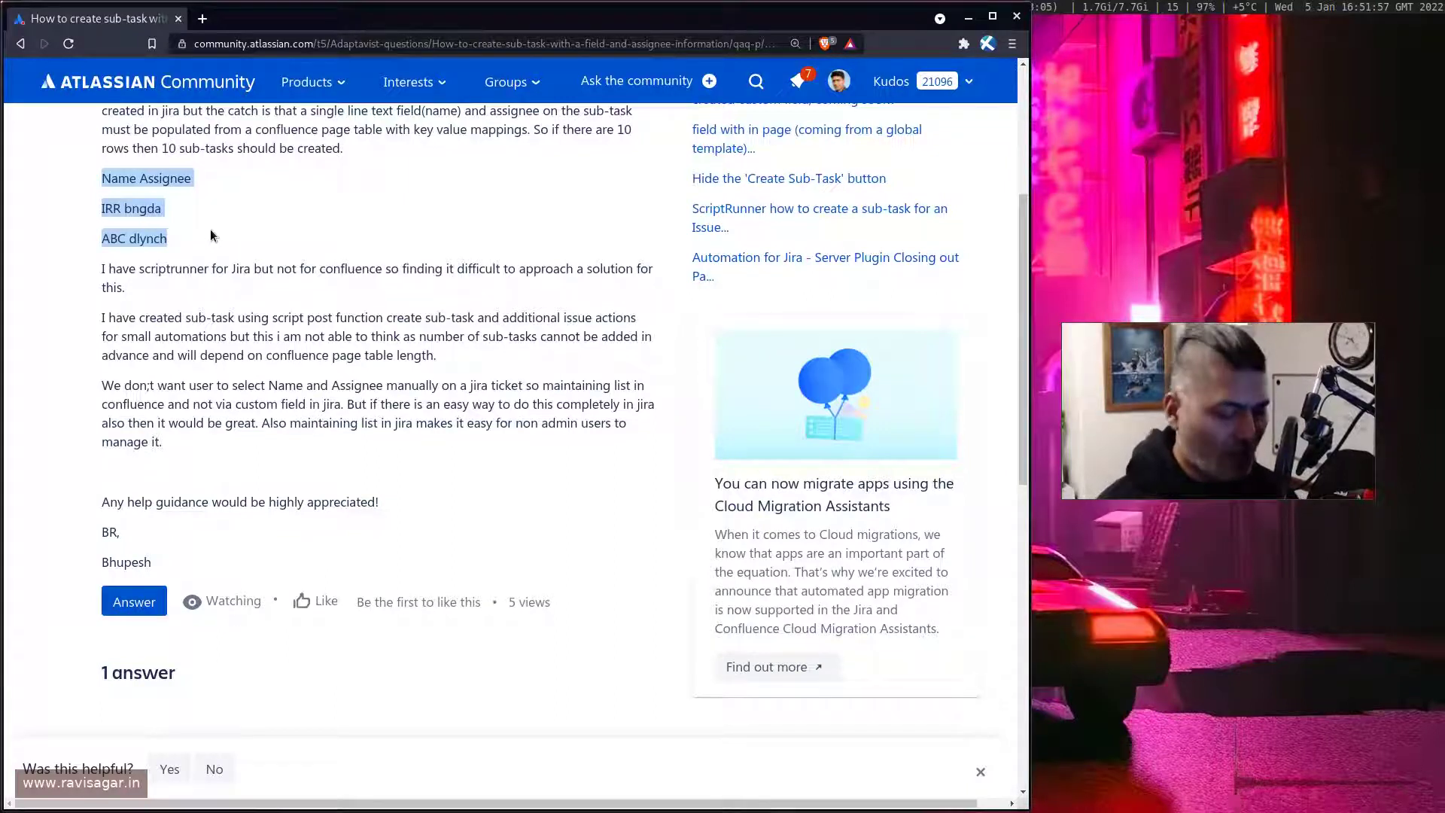
Load jiratutorial.atlassian.net/wiki in a fresh Brave tab
{"action": "key", "text": "ctrl+t"}
{"action": "type", "text": "jiratutorial.atlassian.net"}
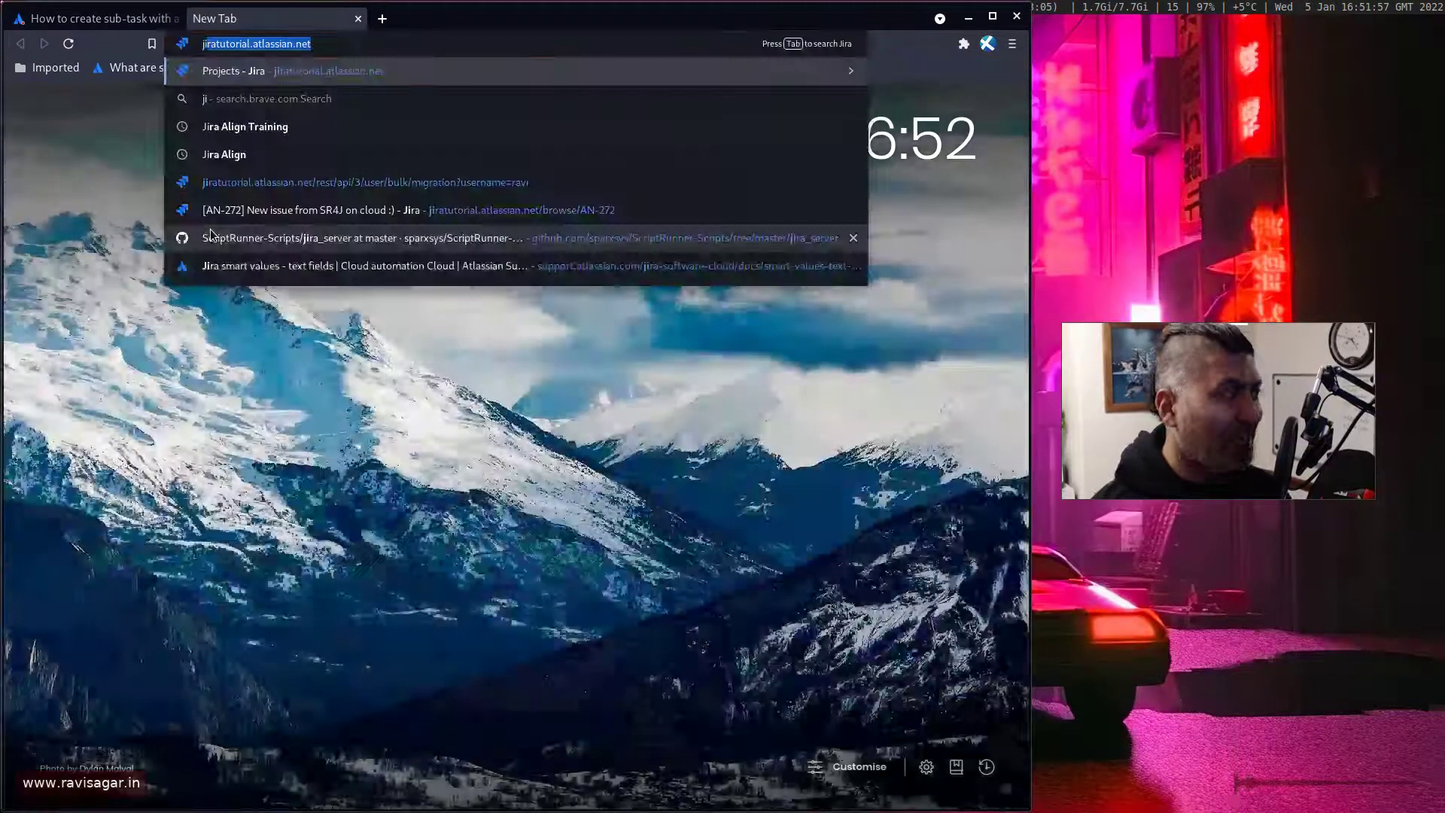
{"action": "type", "text": "/w"}
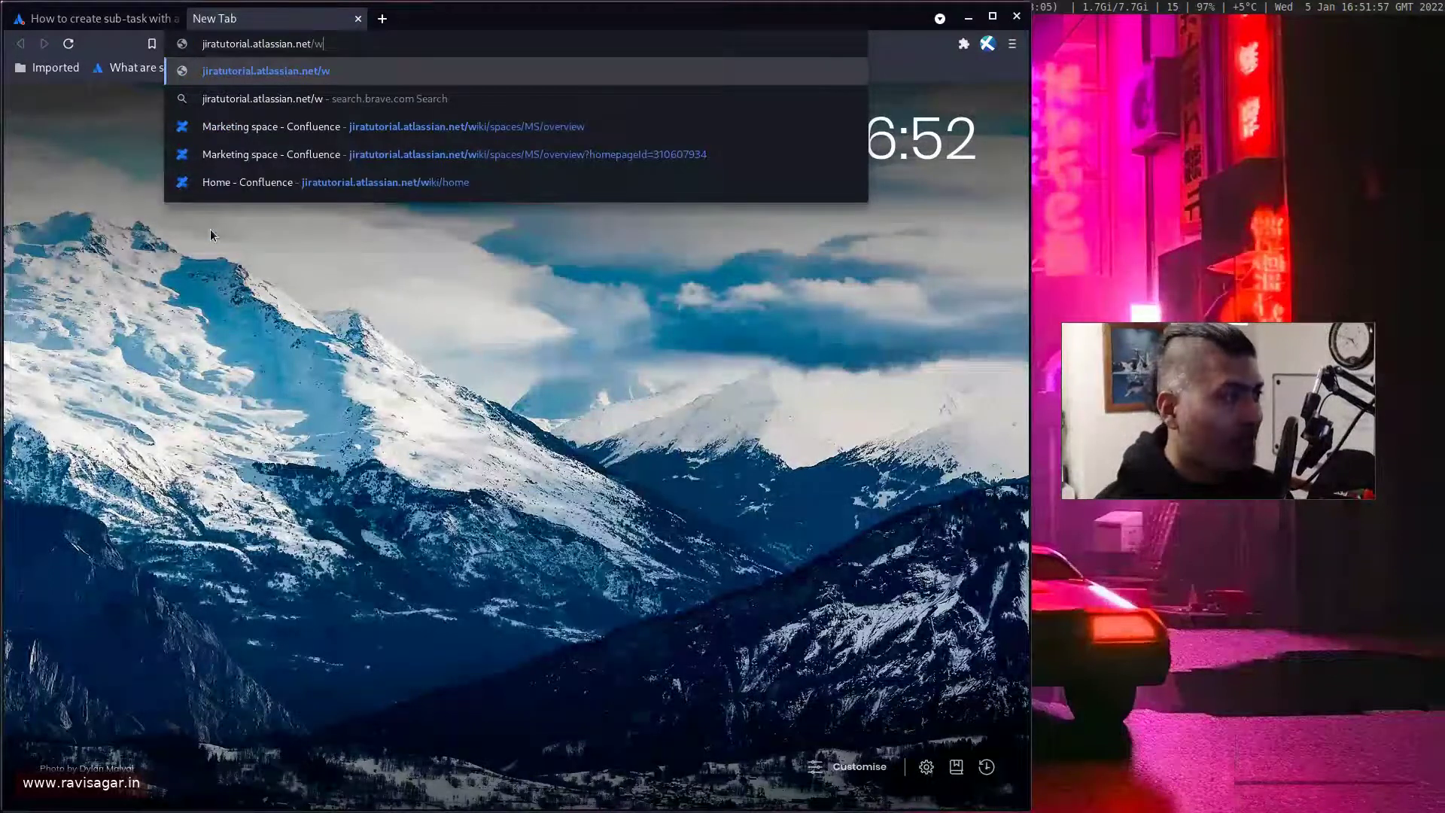
{"action": "type", "text": "iki"}
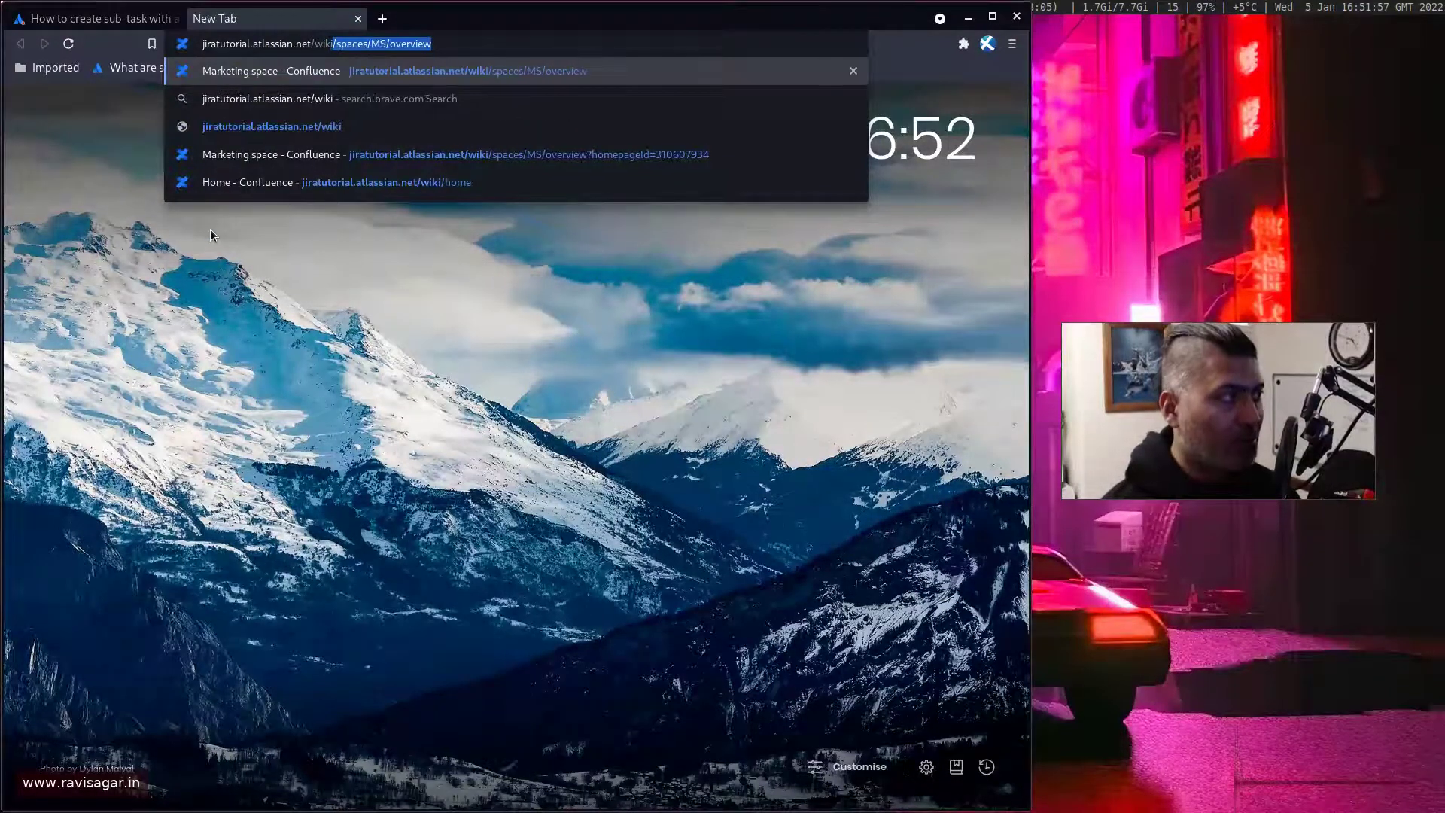
{"action": "key", "text": "Delete"}
{"action": "key", "text": "Return"}
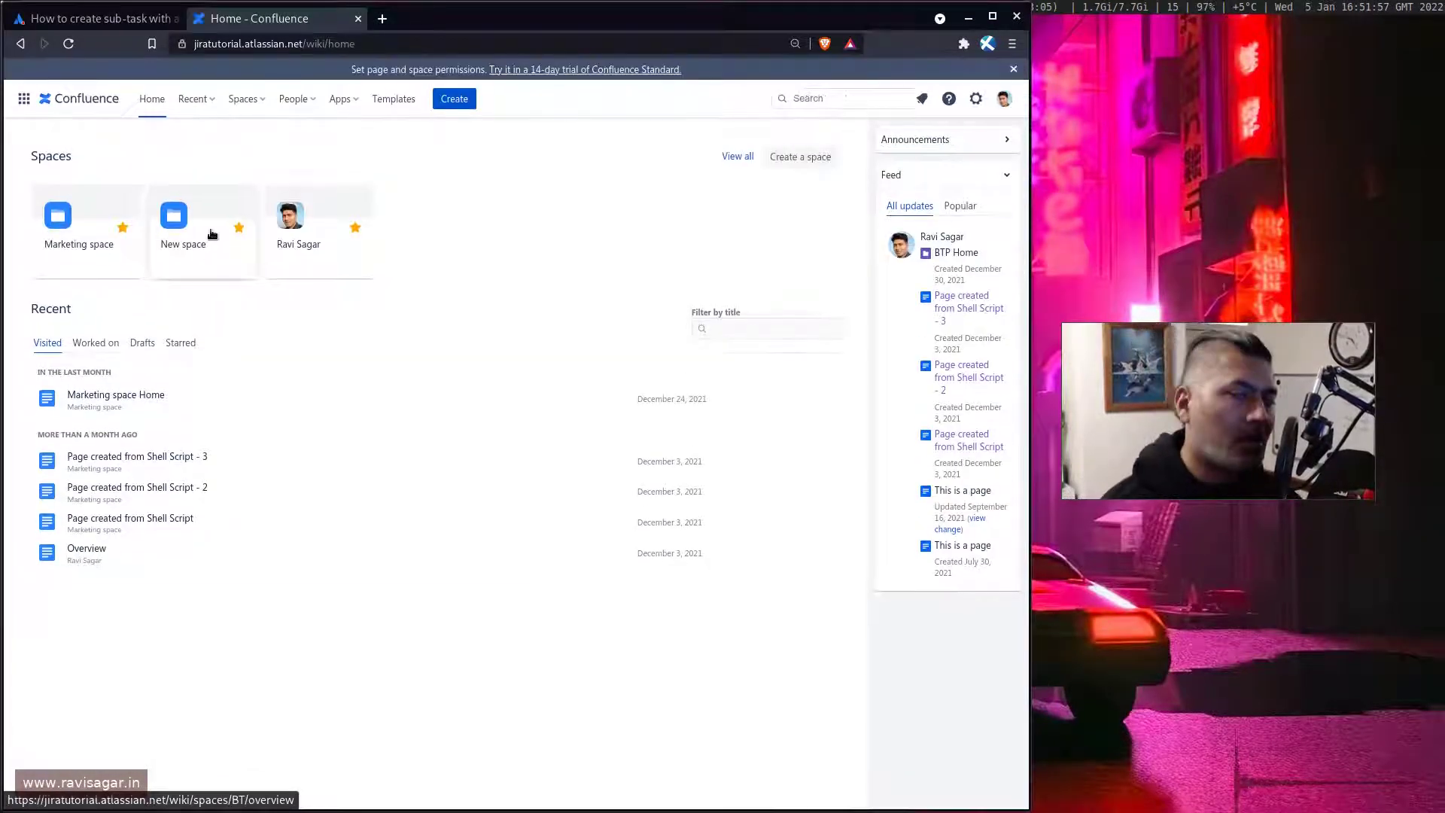
Start a new Confluence page and filter the template list with 'req'
{"action": "left_click", "coordinate": [459, 104]}
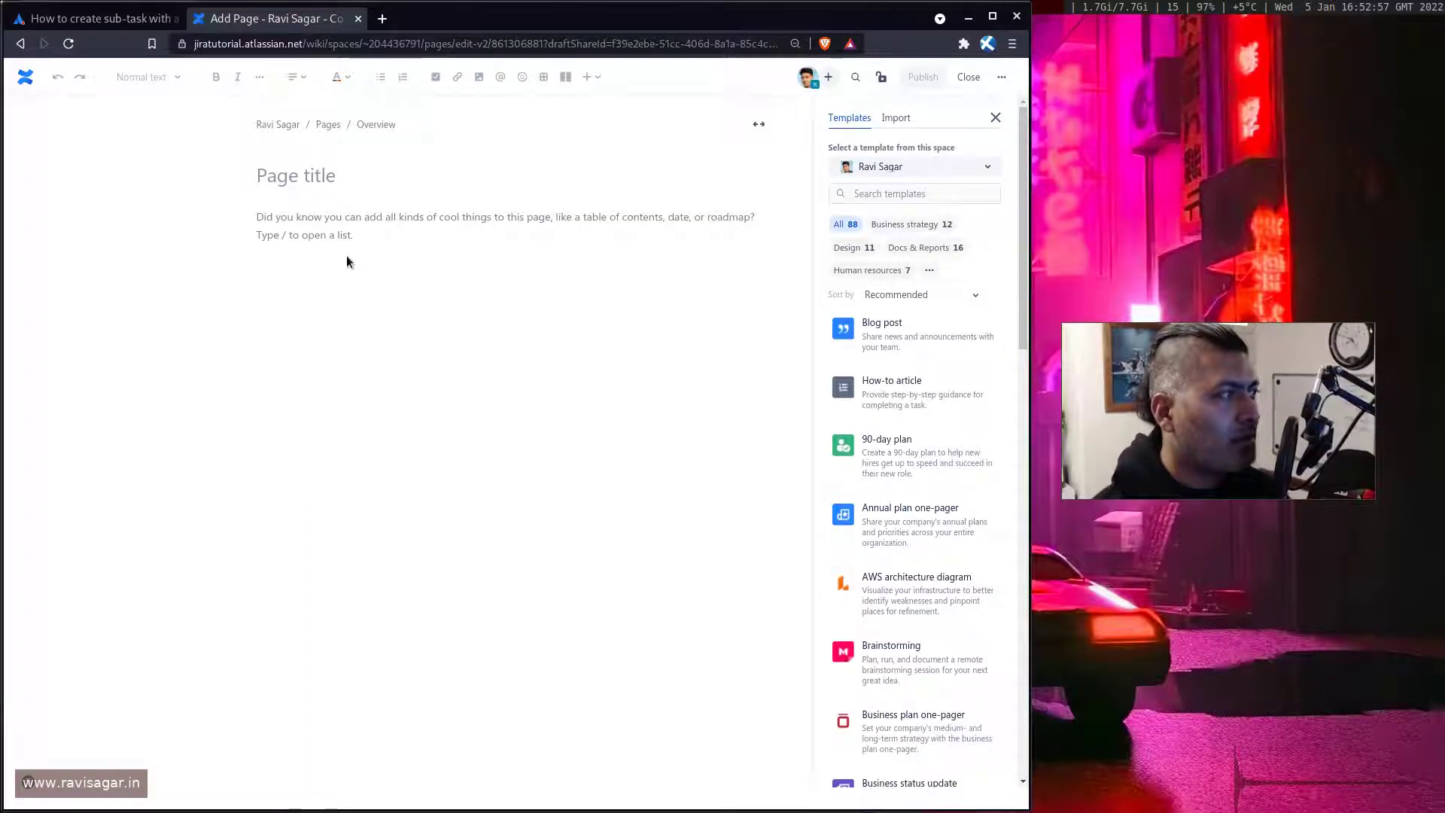
{"action": "left_click", "coordinate": [992, 118]}
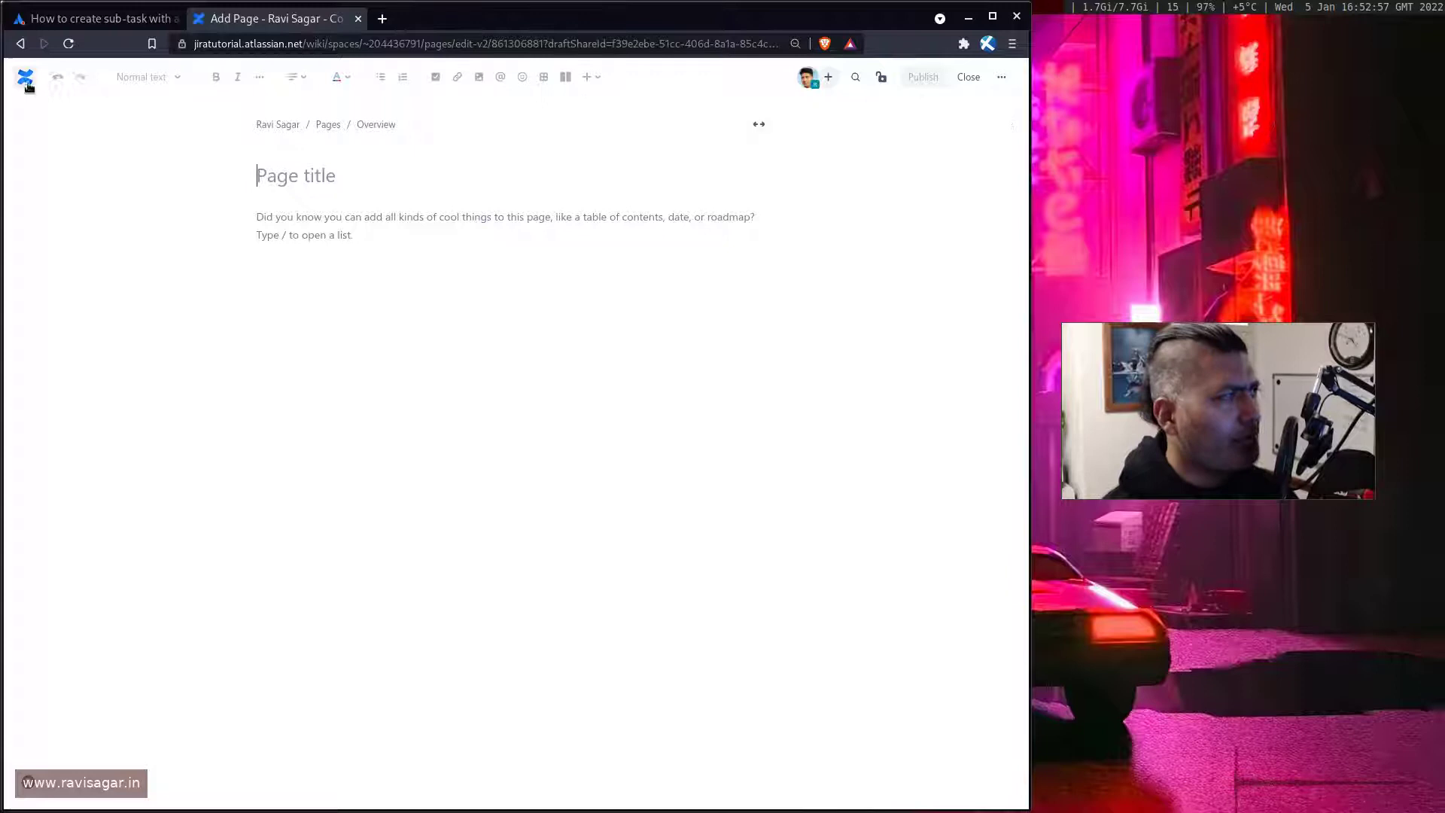
{"action": "left_click", "coordinate": [968, 77]}
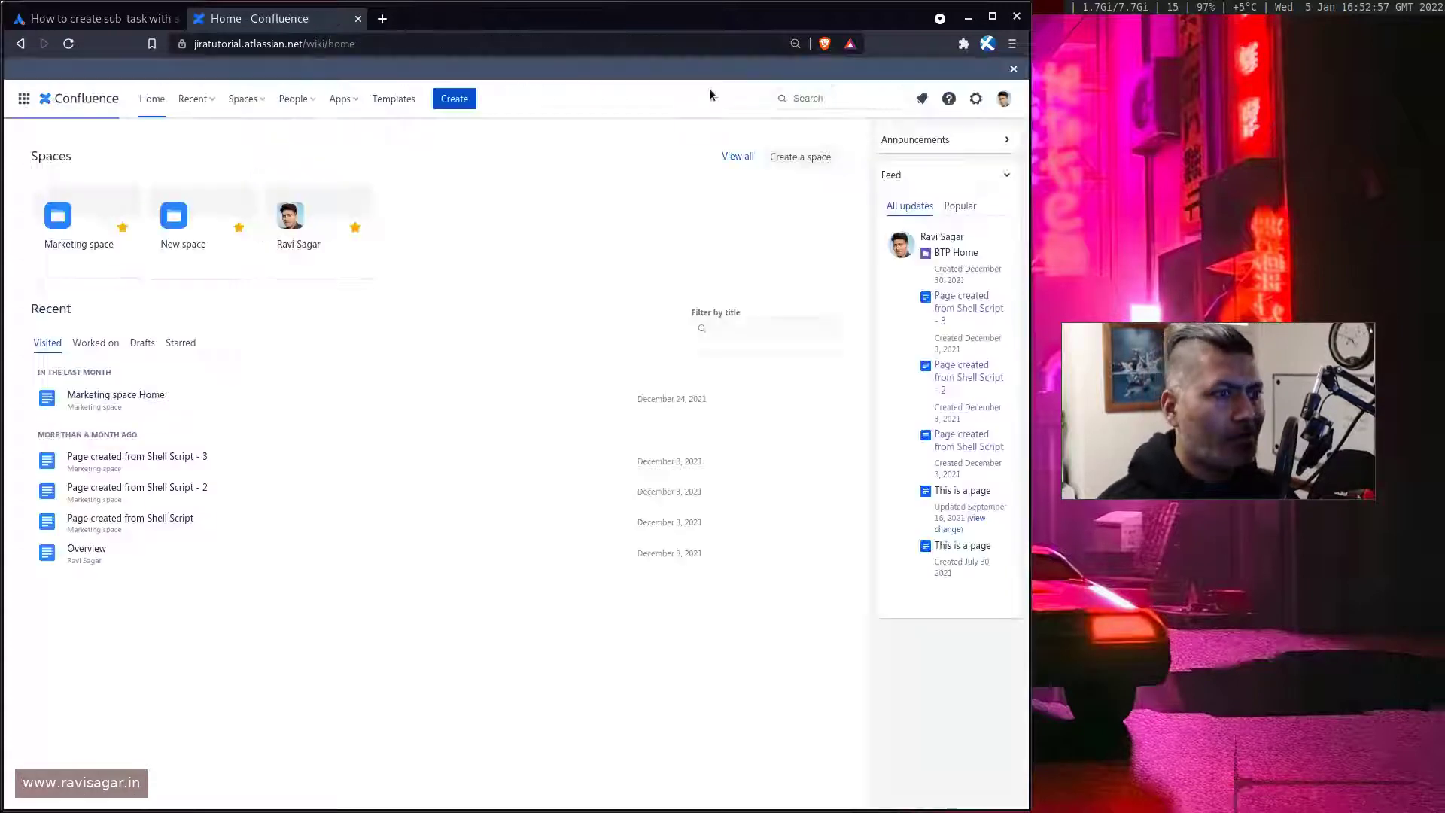
{"action": "left_click", "coordinate": [459, 99]}
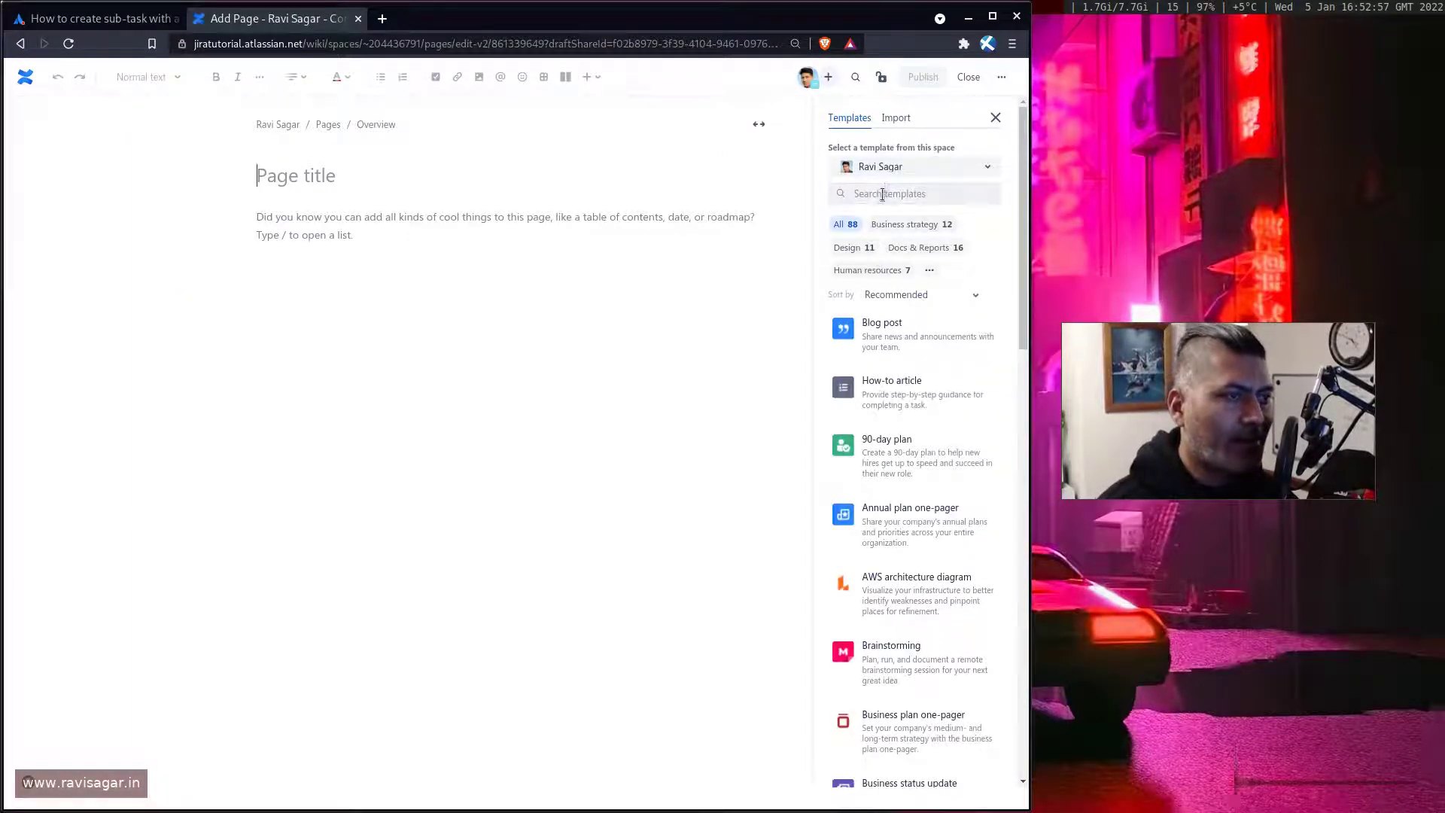
{"action": "left_click", "coordinate": [883, 194]}
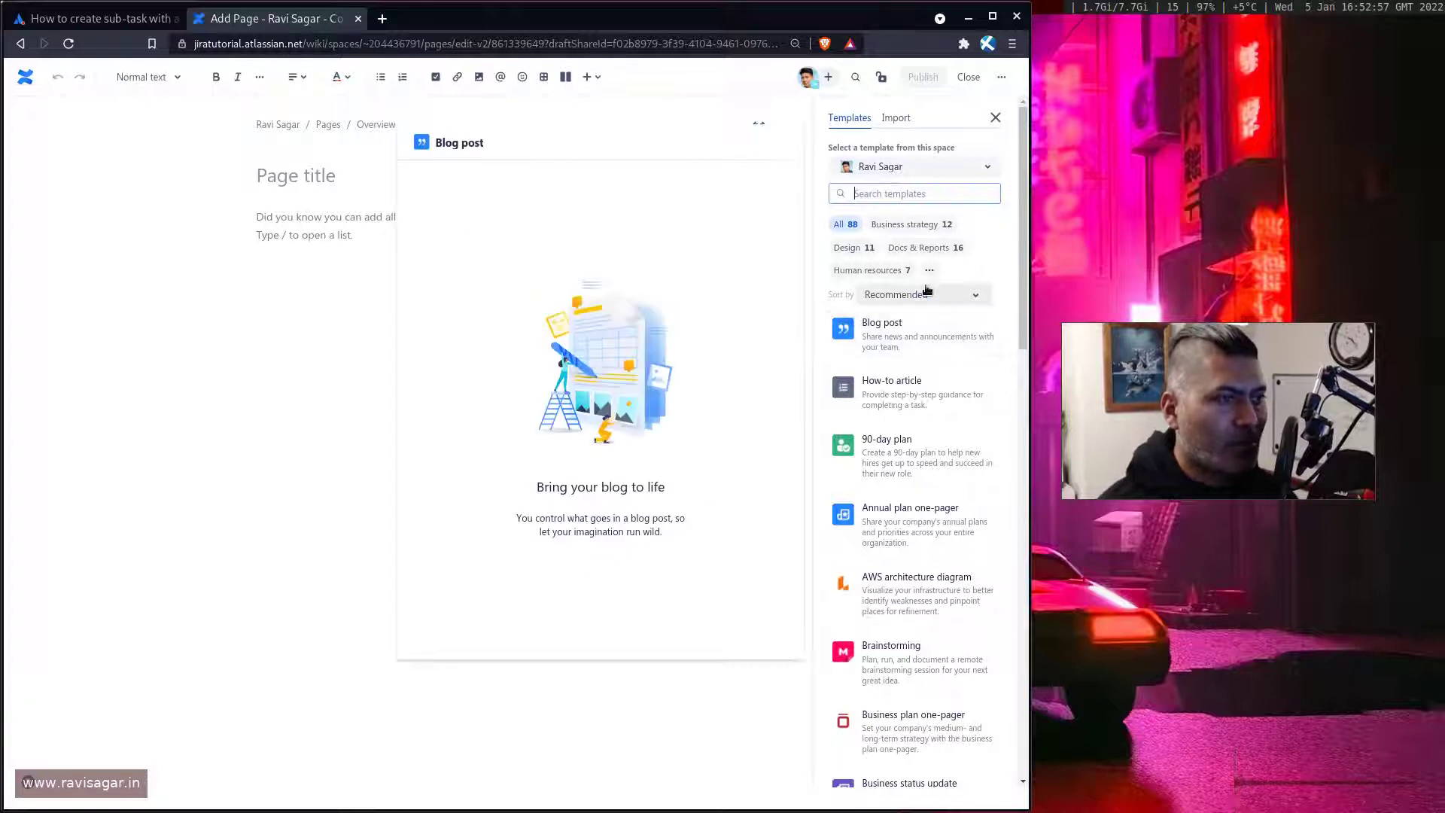
{"action": "type", "text": "req"}
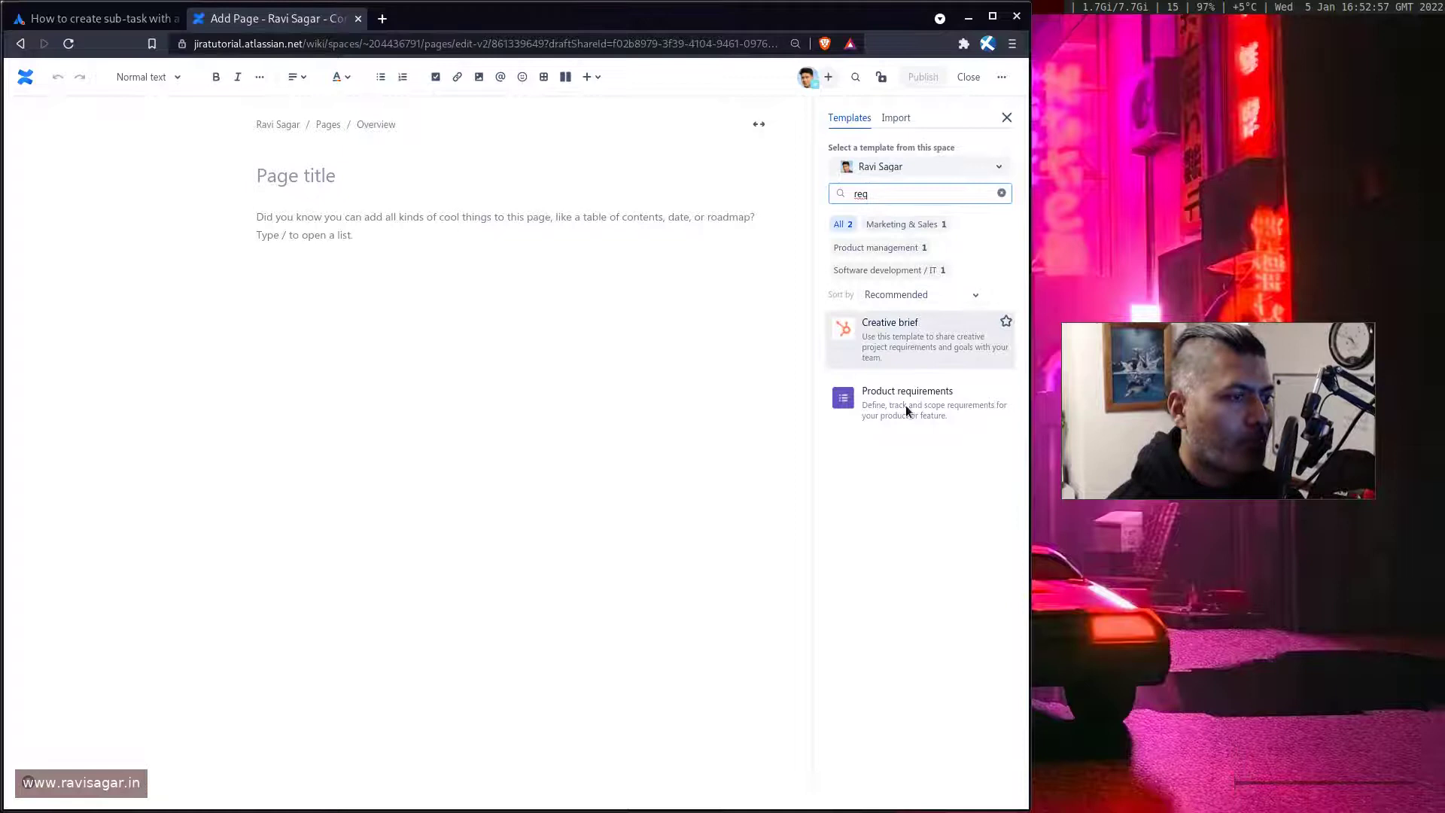
Apply the Product requirements template and fill row one: Requirement 'req', User Story 'khlhhkik akb alb'
{"action": "left_click", "coordinate": [905, 405]}
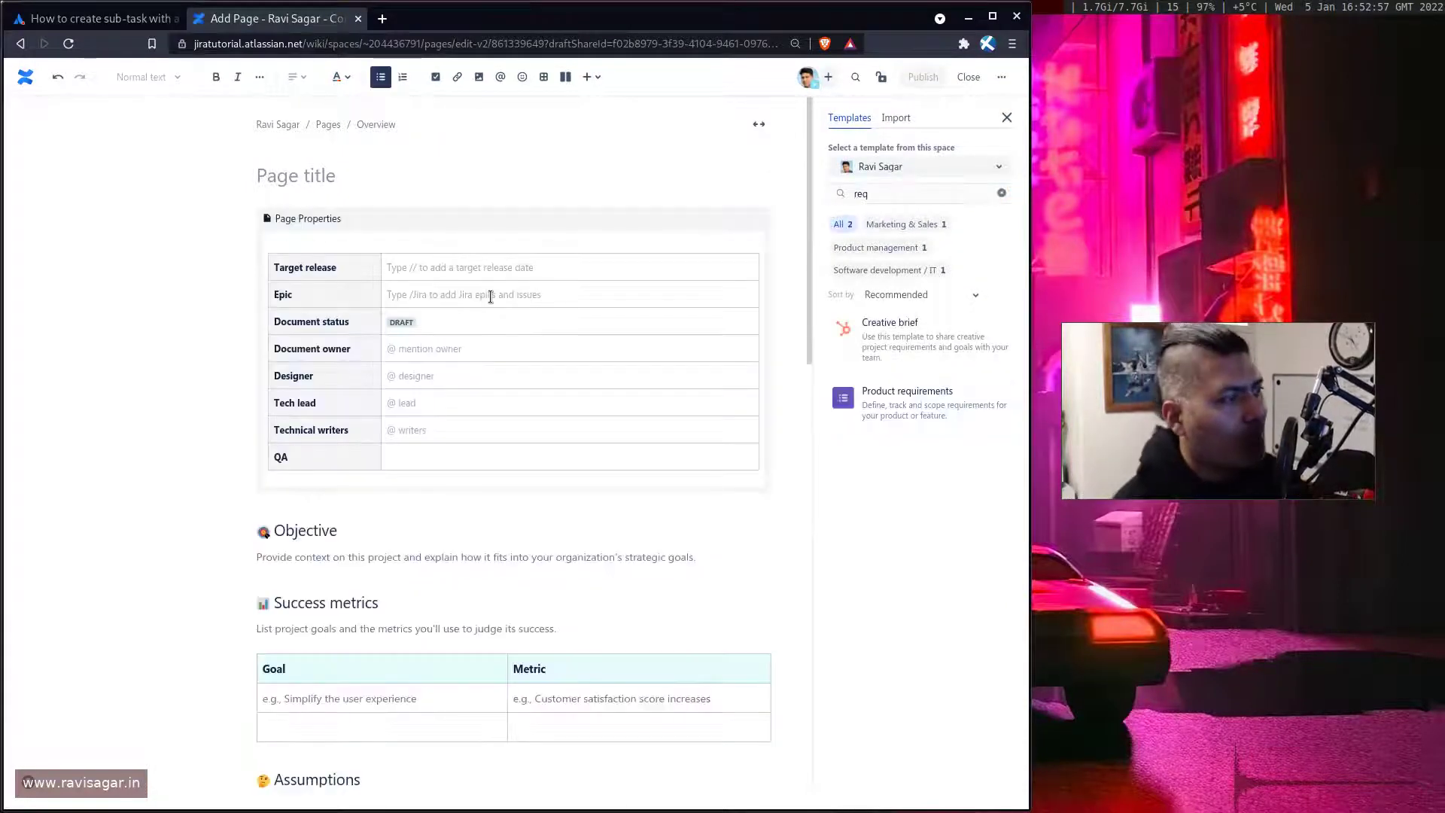
{"action": "scroll", "coordinate": [500, 342], "scroll_direction": "down", "scroll_amount": 10}
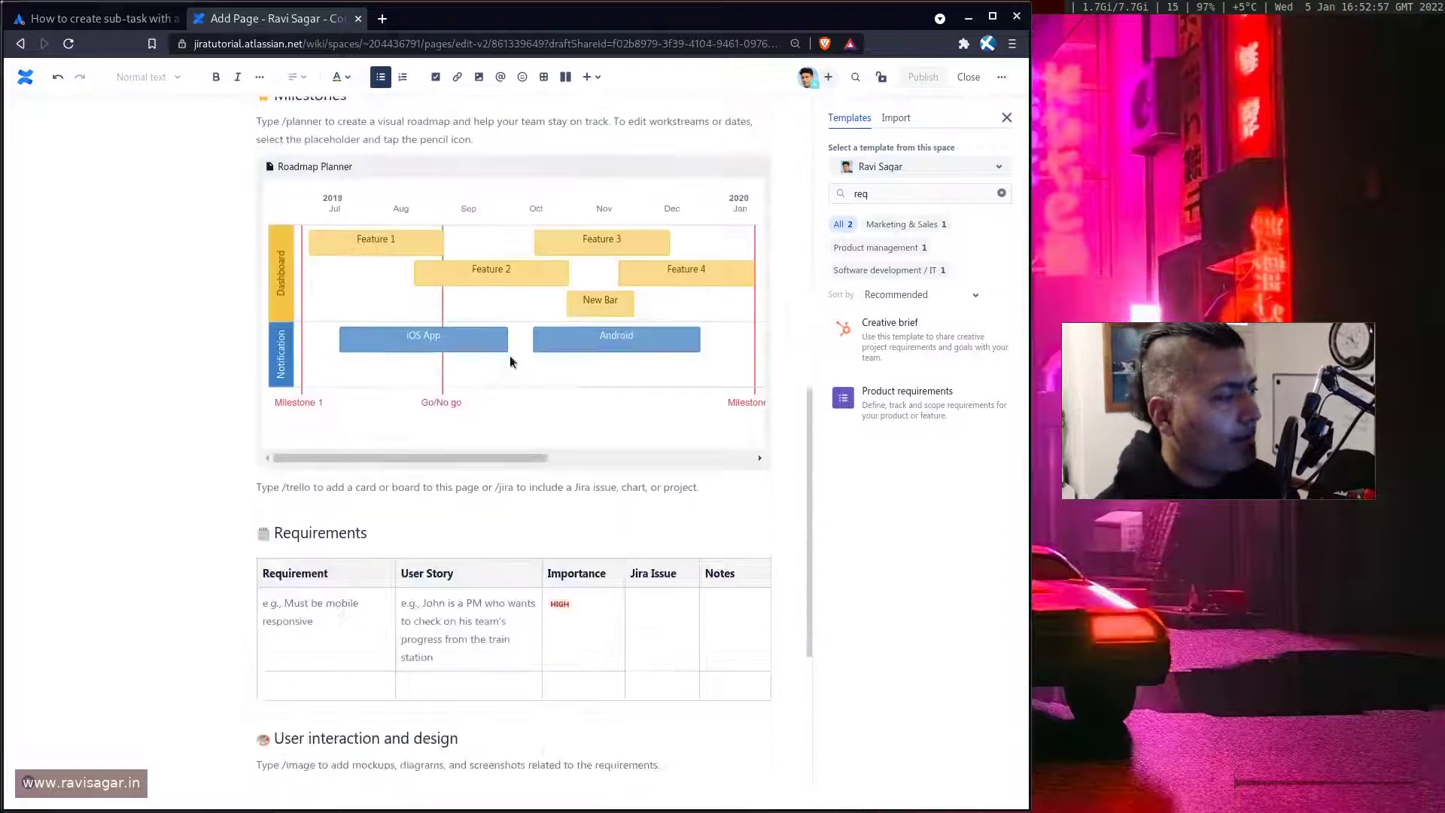
{"action": "scroll", "coordinate": [510, 362], "scroll_direction": "down", "scroll_amount": 4}
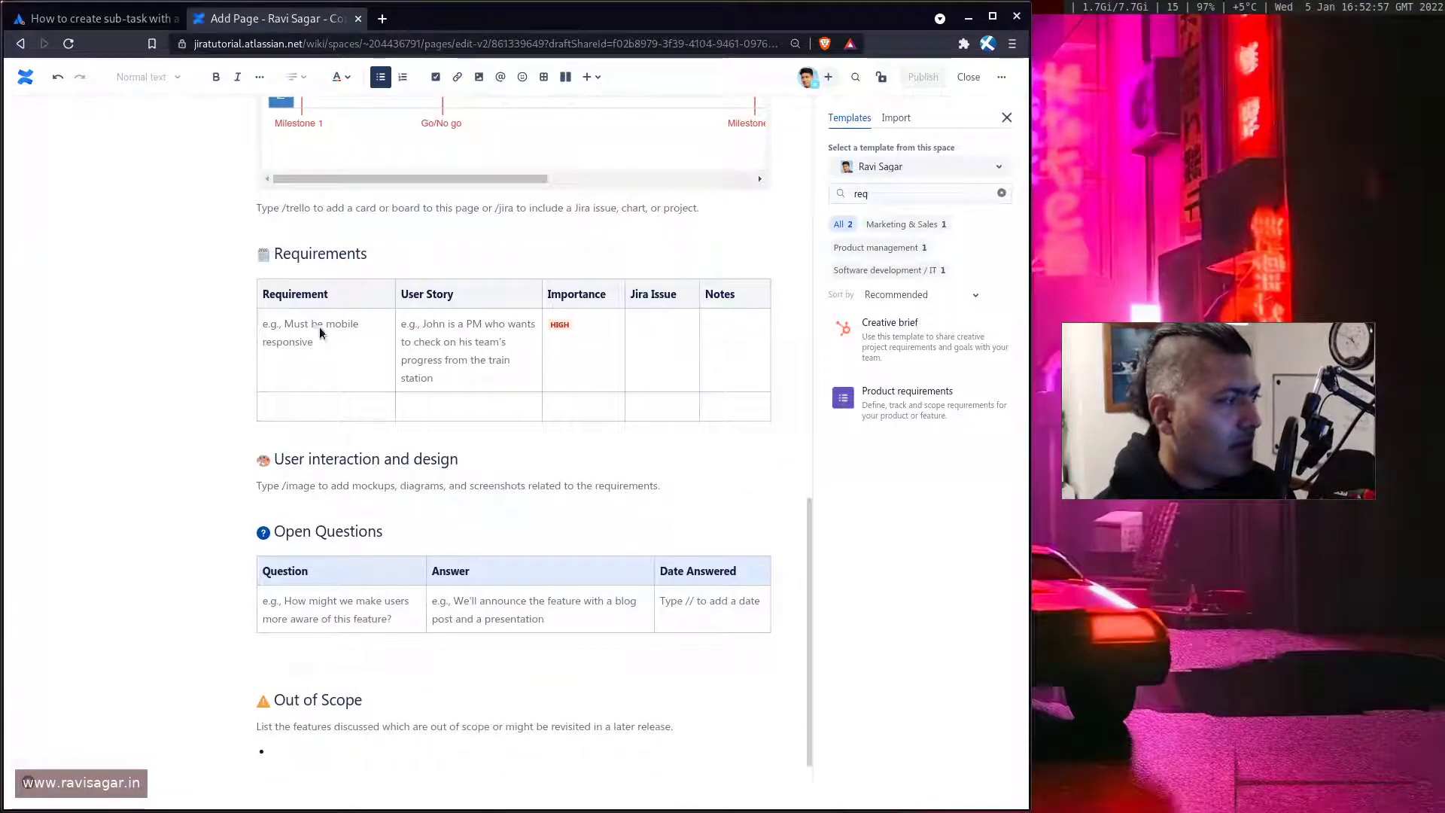
{"action": "left_click", "coordinate": [346, 324]}
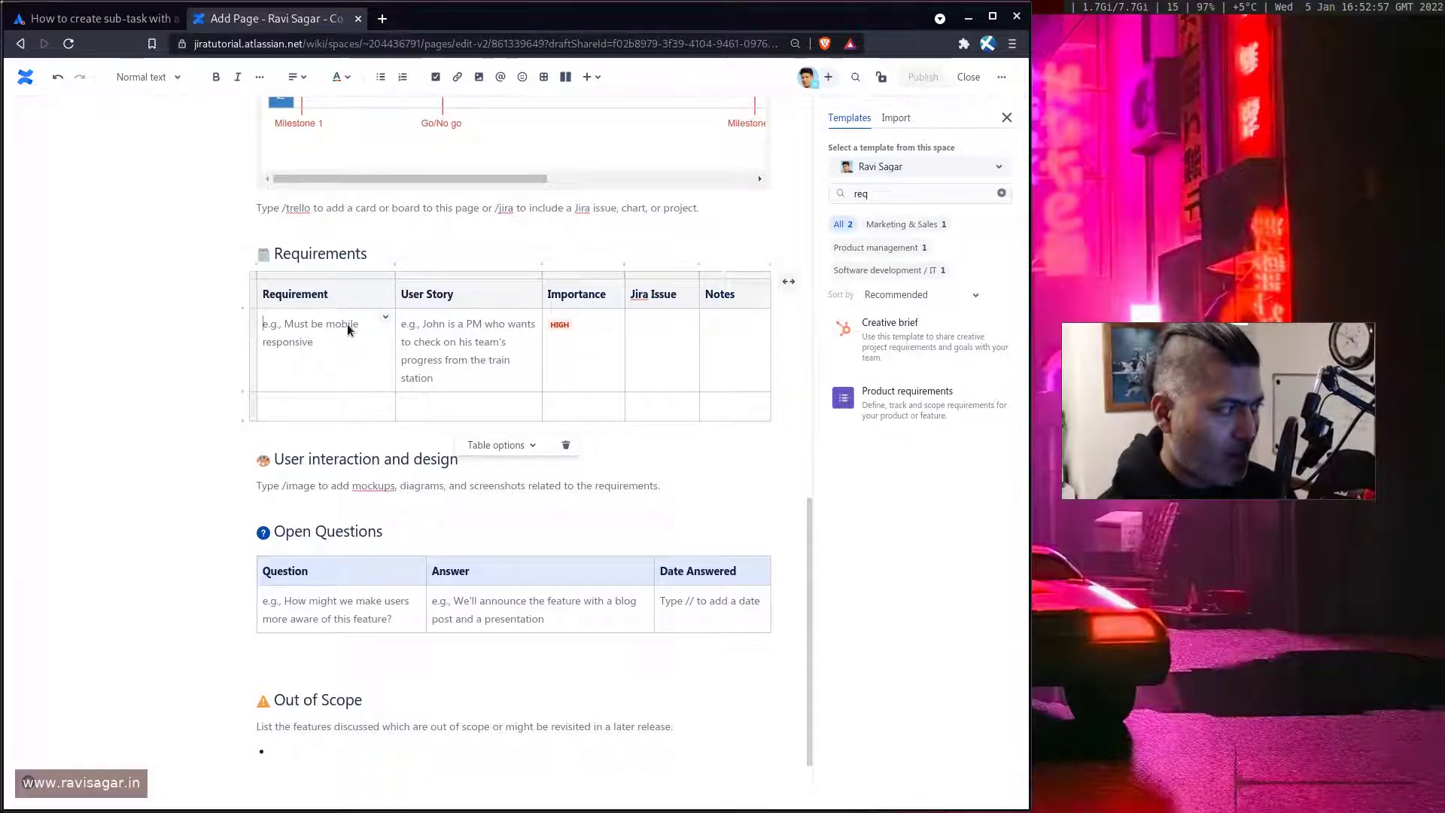
{"action": "type", "text": "req"}
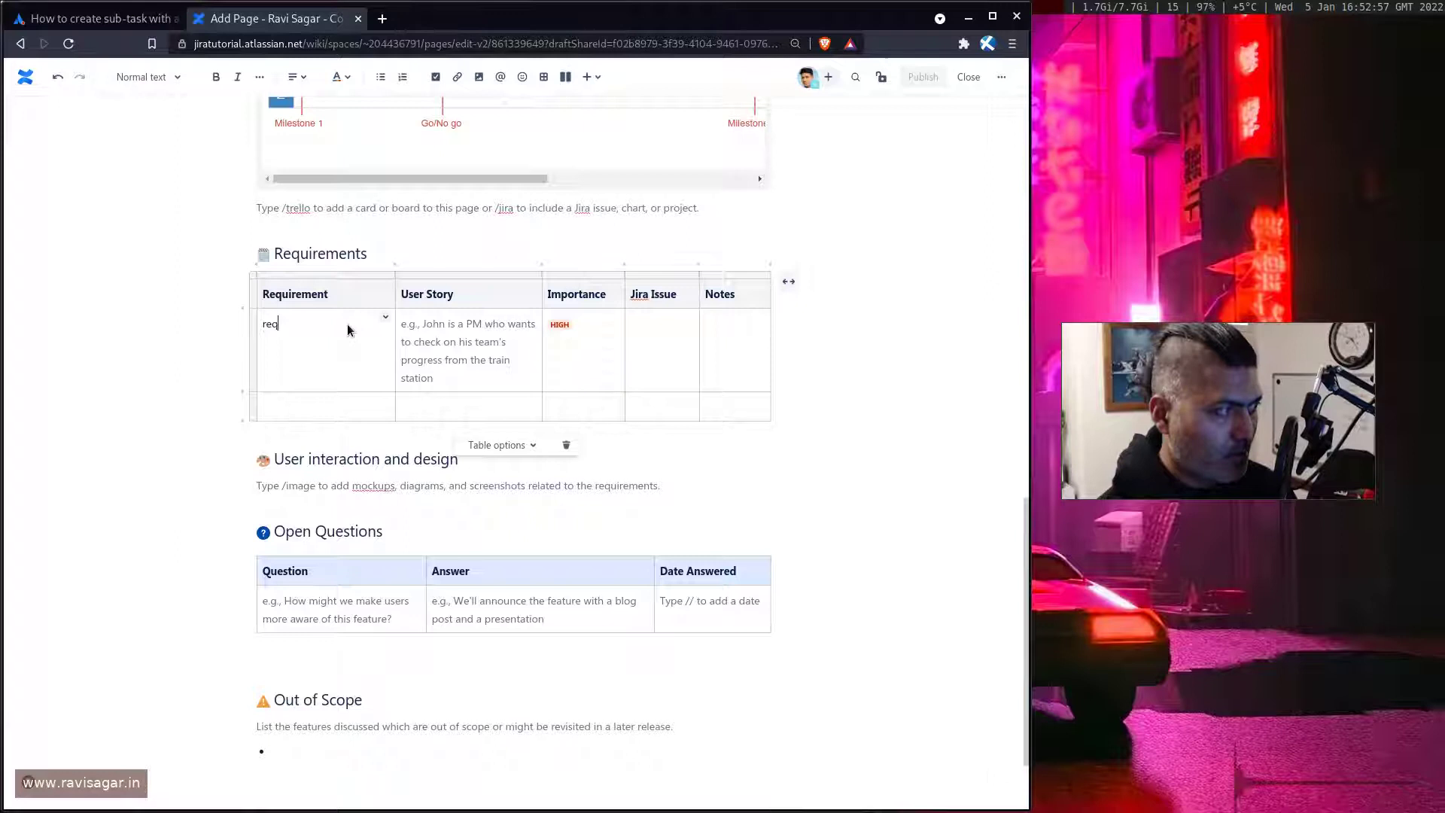
{"action": "key", "text": "Tab"}
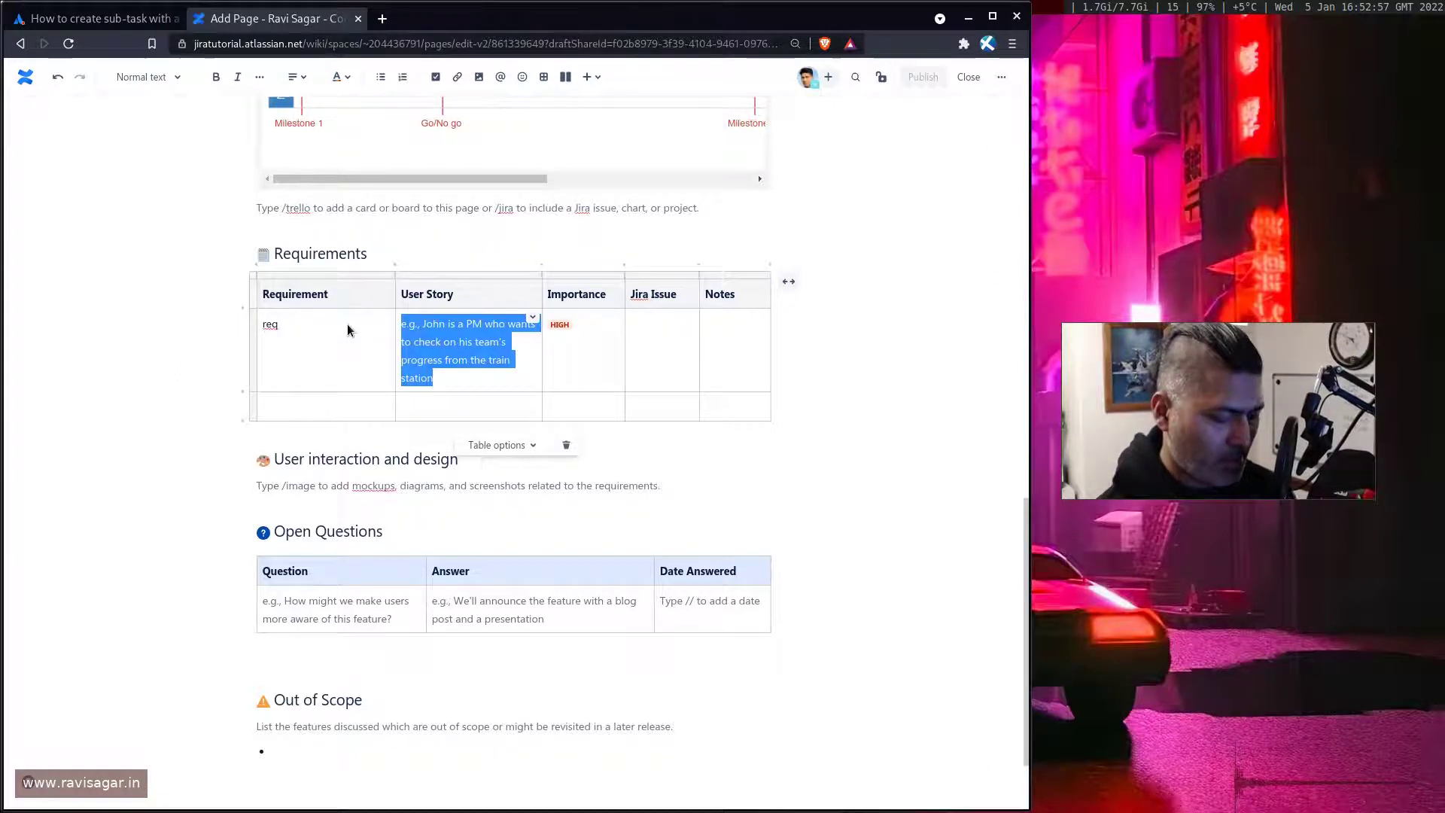
{"action": "type", "text": "khlhhkik akb alb"}
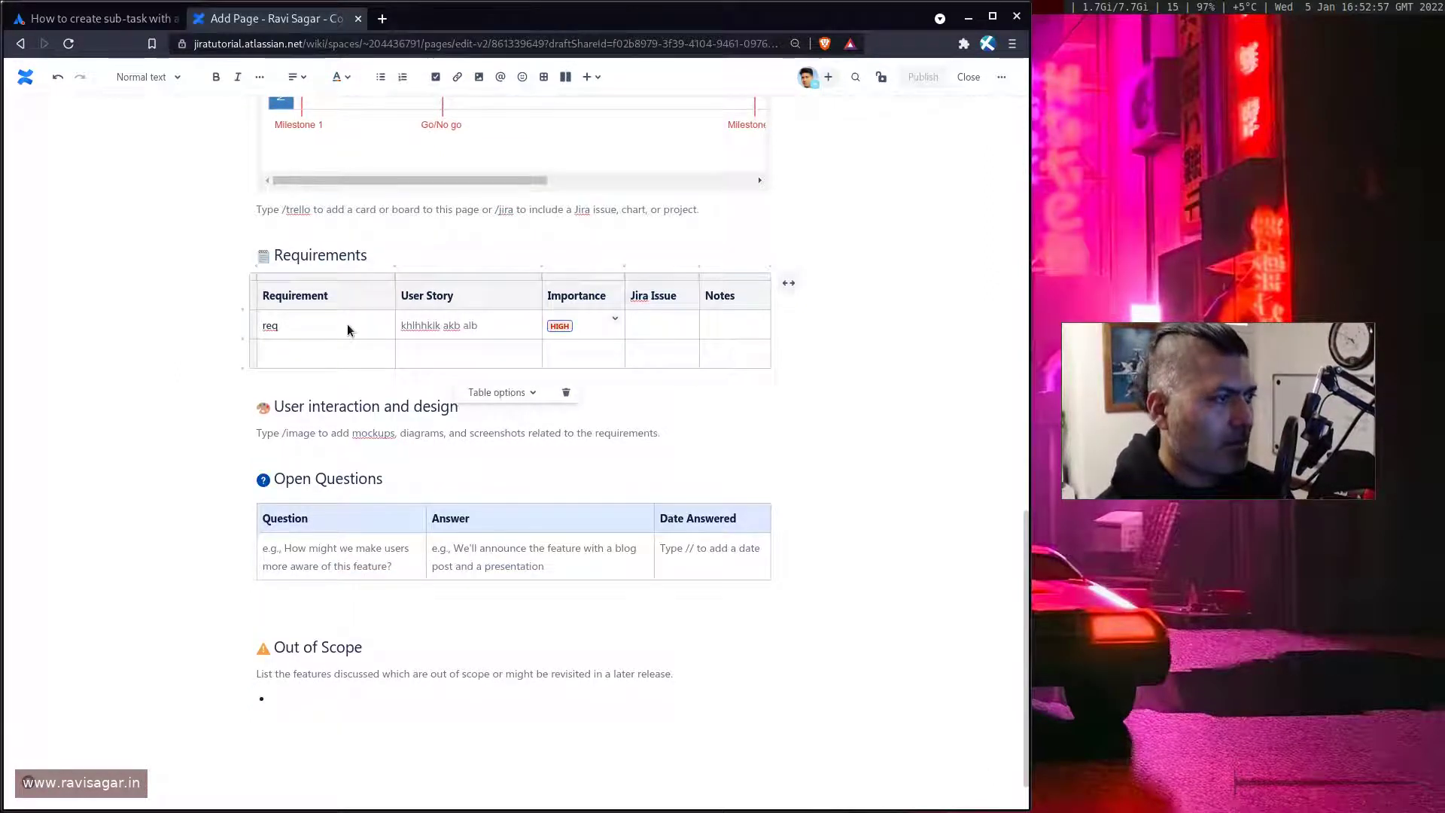
{"action": "key", "text": "Tab"}
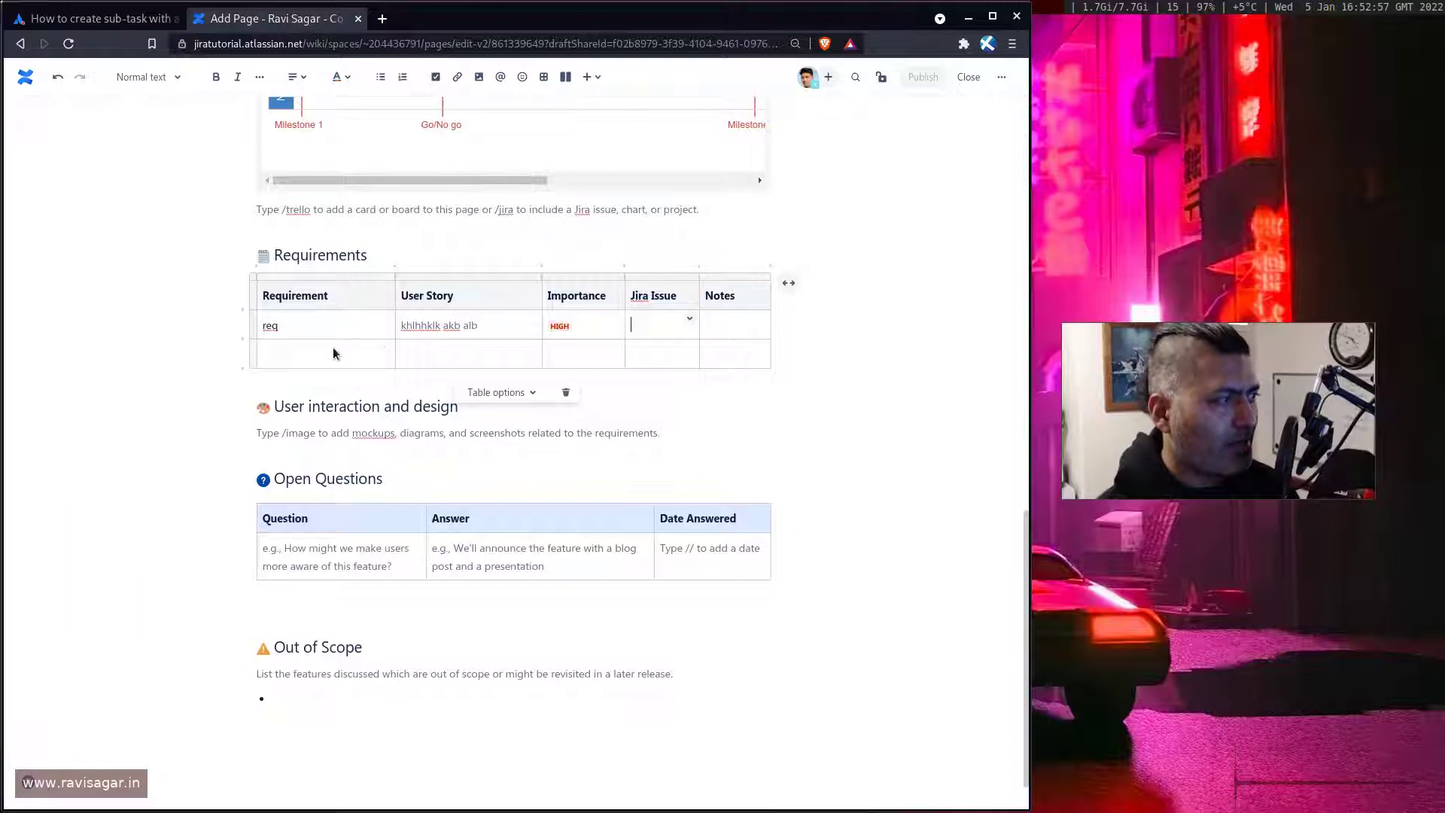
Fill the second Requirements row with Requirement 'sdfsdf' and User Story 'sdfsdfsdf'
{"action": "left_click", "coordinate": [334, 351]}
{"action": "type", "text": "sdfsdf"}
{"action": "left_click", "coordinate": [431, 349]}
{"action": "type", "text": "sdfsdf"}
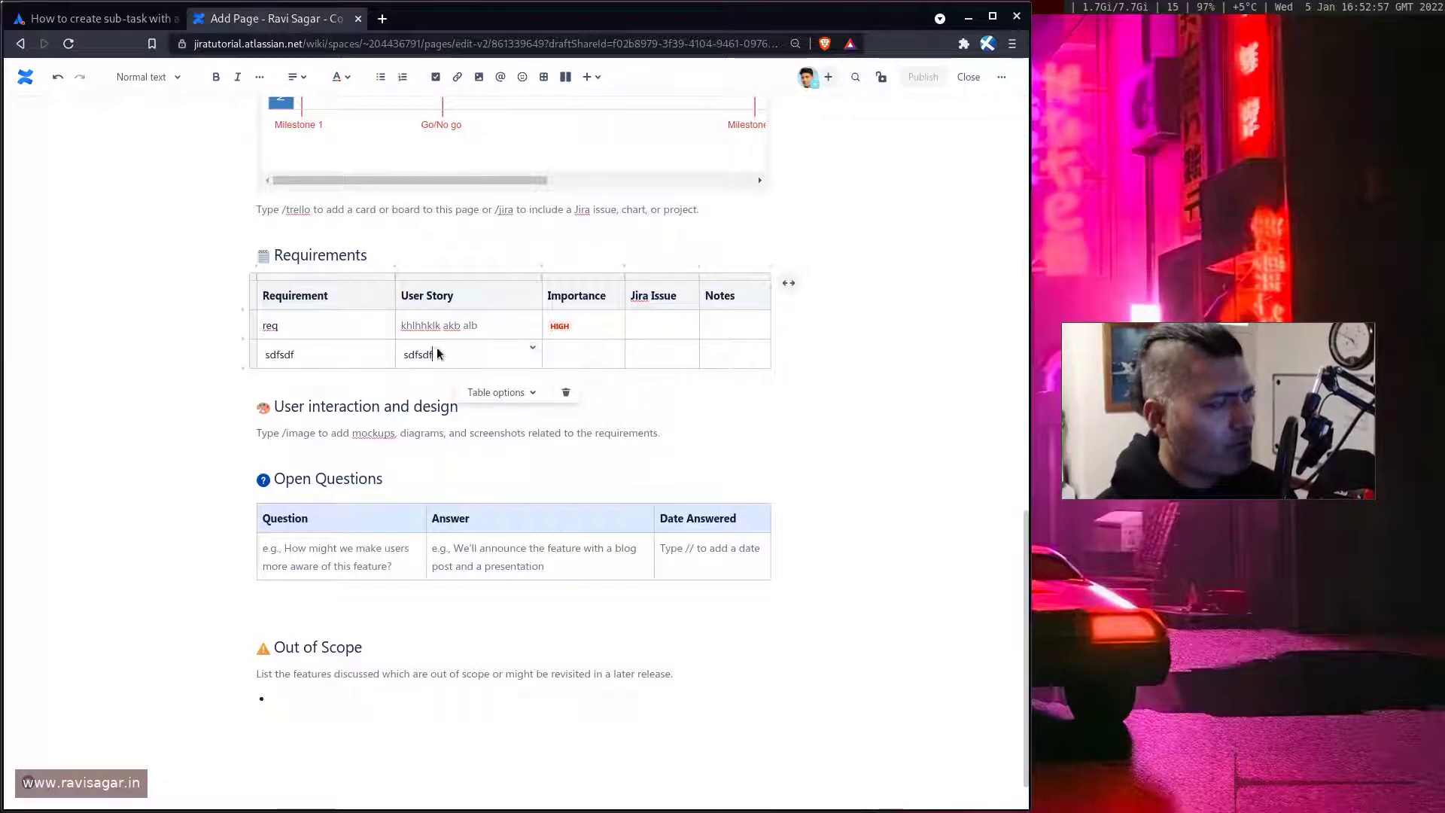
{"action": "type", "text": "sdf"}
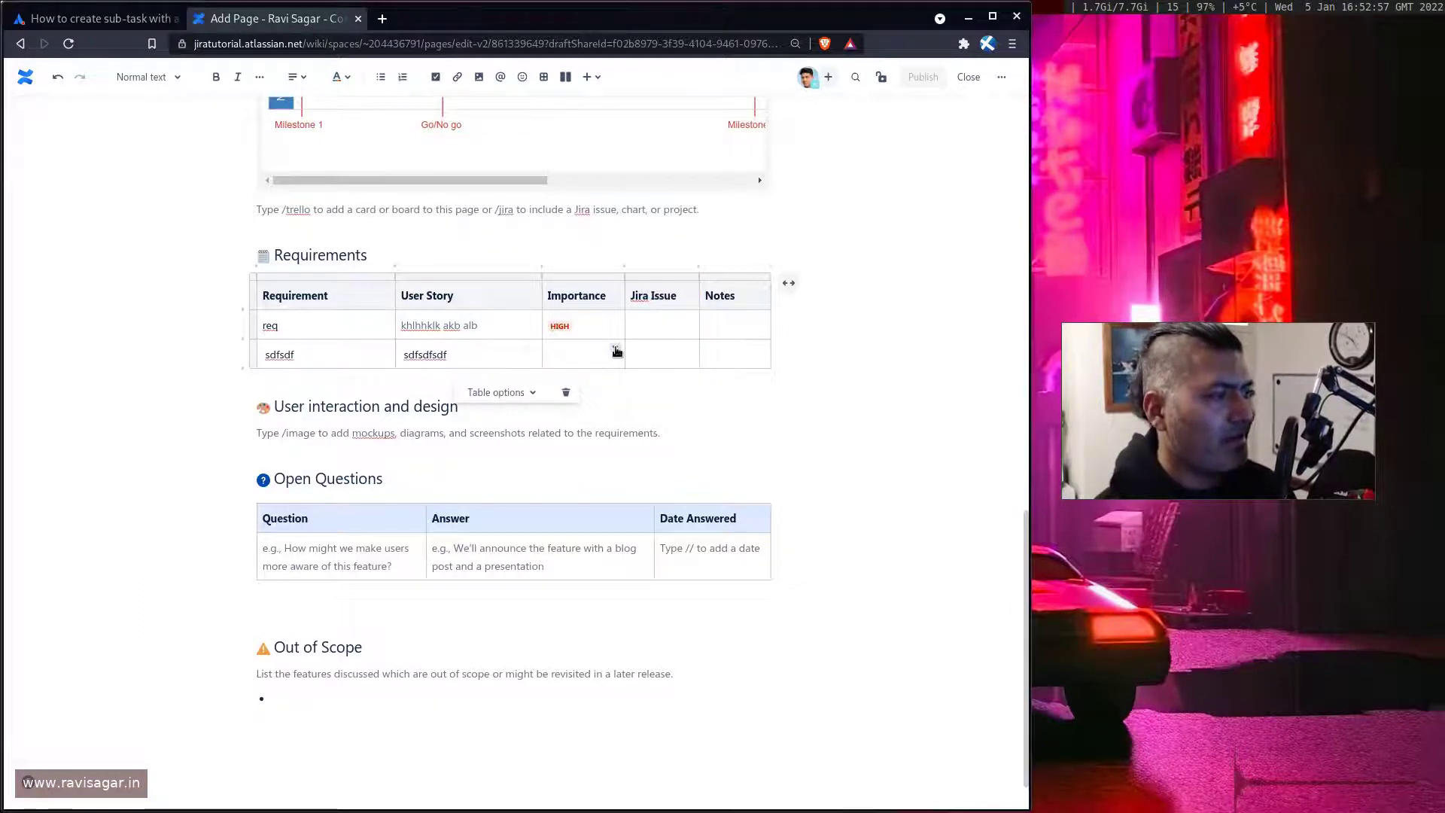
{"action": "left_click", "coordinate": [616, 351]}
{"action": "left_click", "coordinate": [578, 351]}
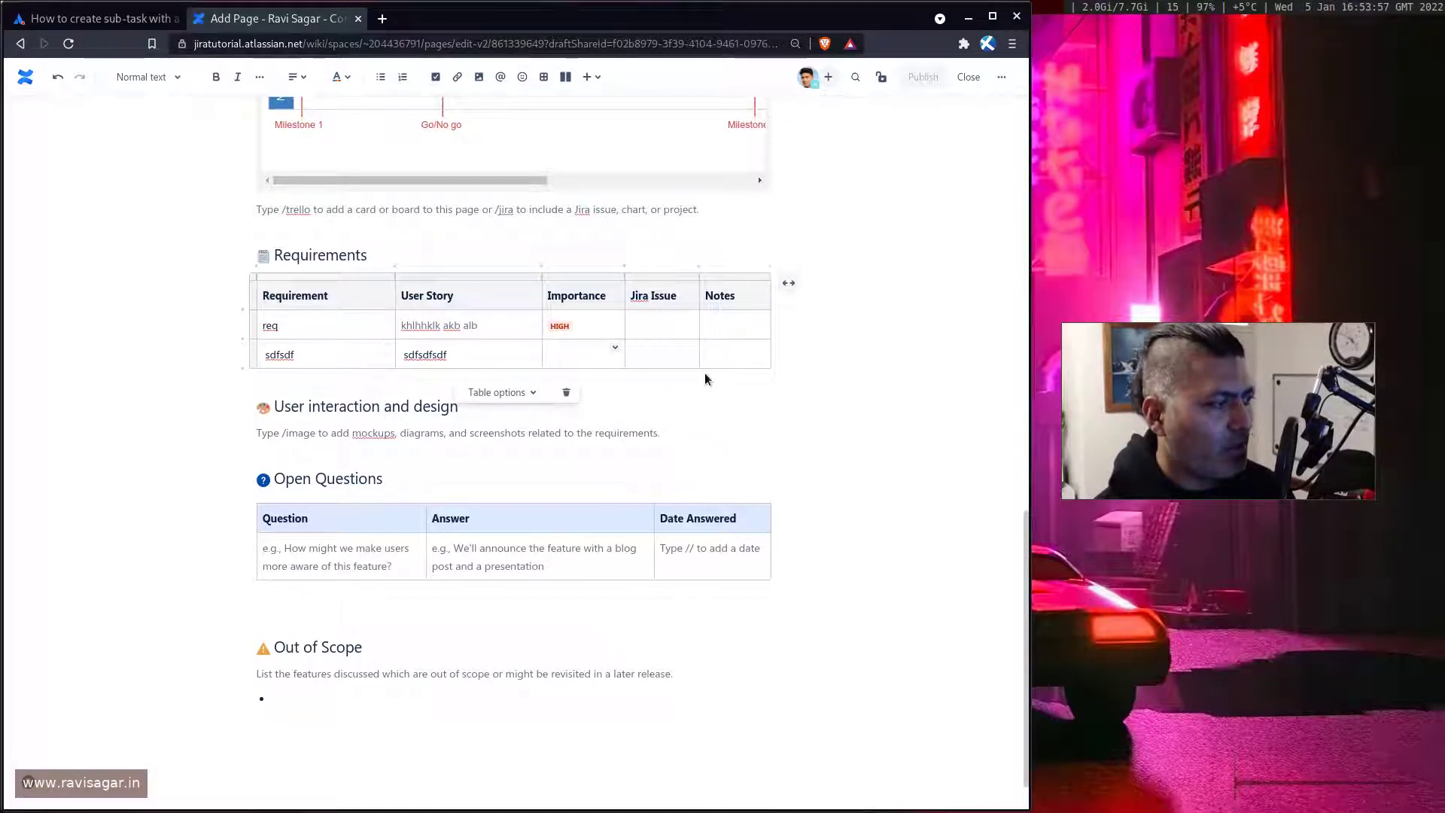
{"action": "scroll", "coordinate": [775, 145], "scroll_direction": "up", "scroll_amount": 8}
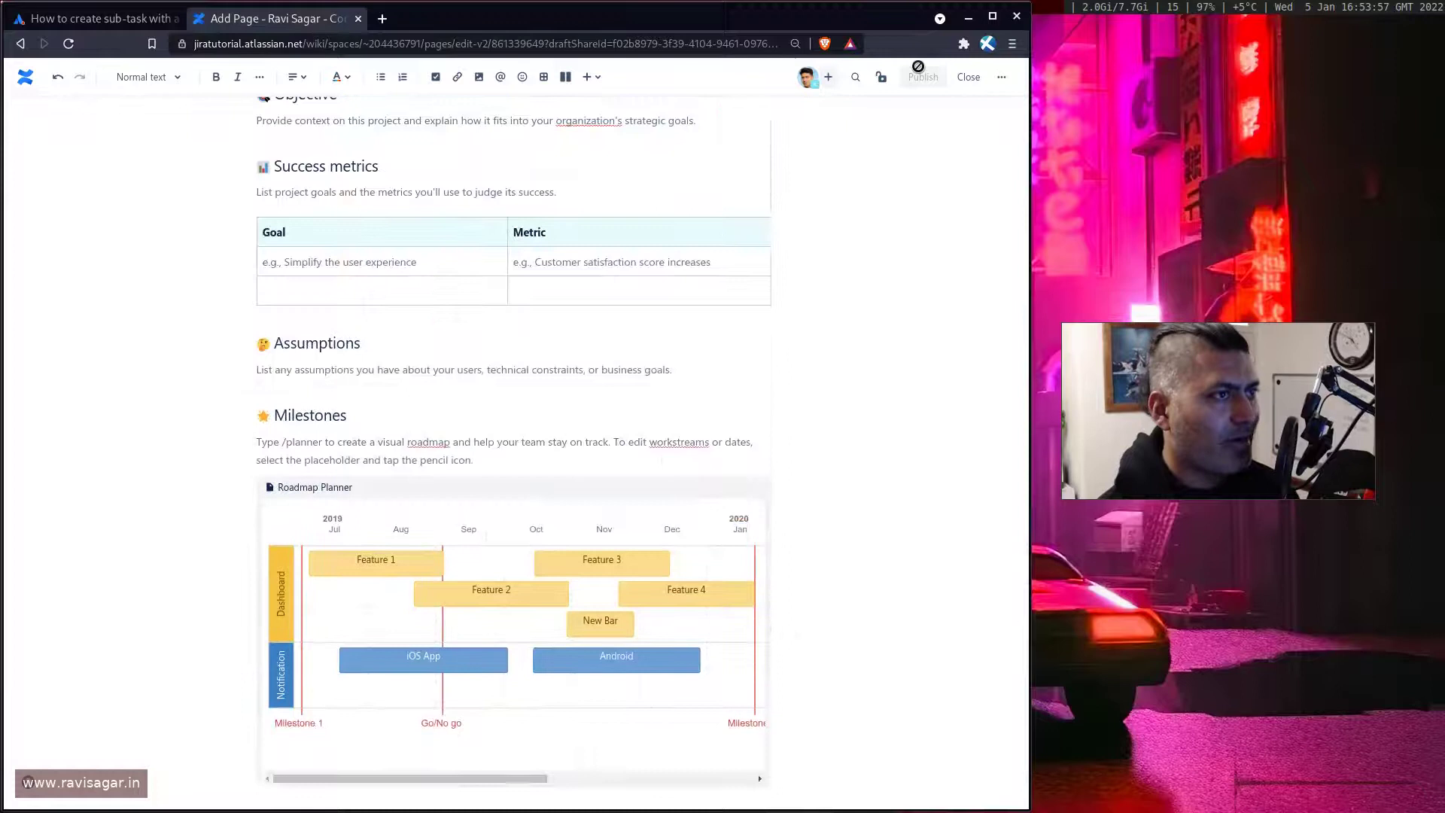
{"action": "scroll", "coordinate": [568, 404], "scroll_direction": "up", "scroll_amount": 6}
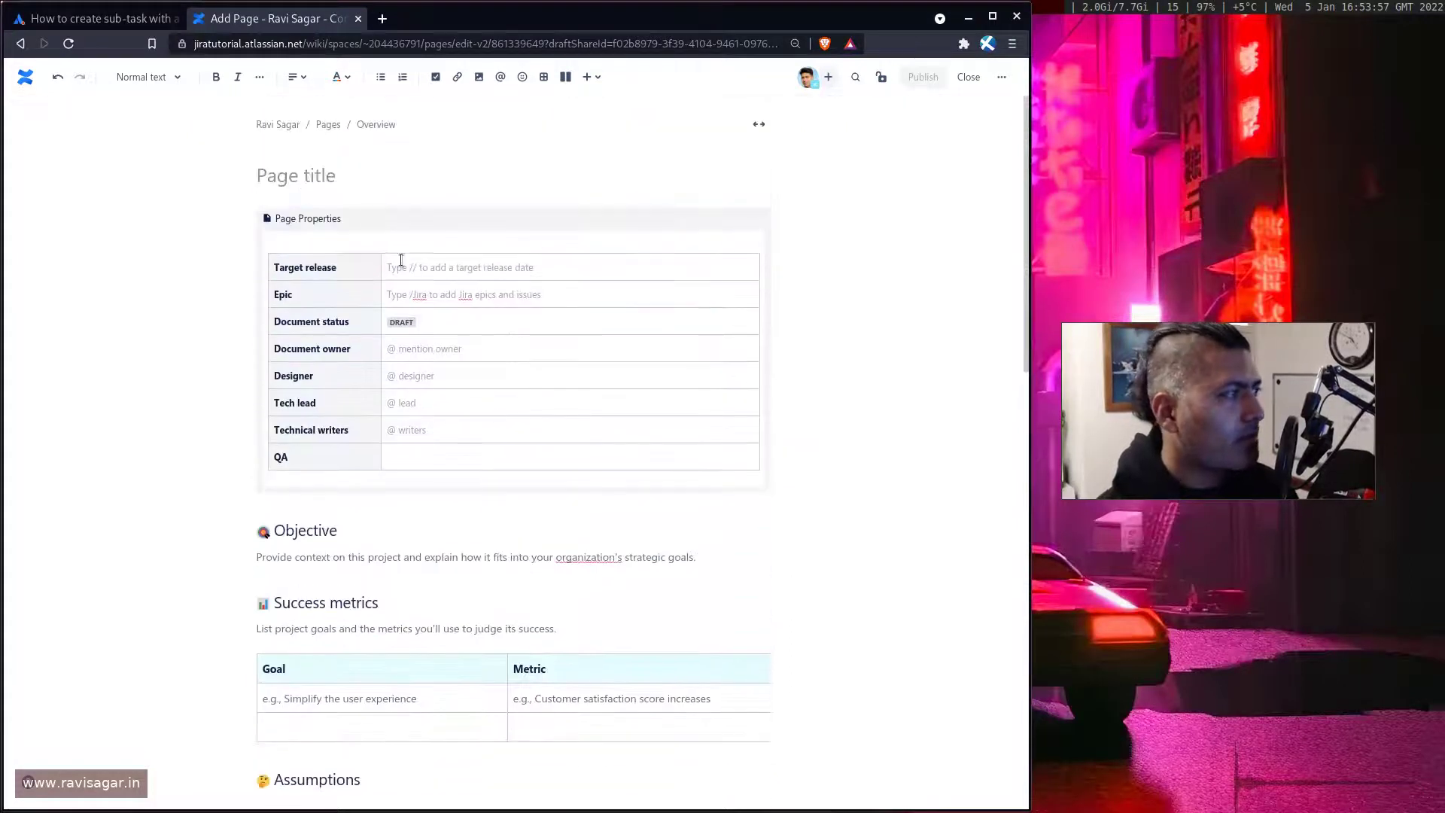
Title the page 'fffff', publish it, and select both Requirements table rows
{"action": "left_click", "coordinate": [354, 173]}
{"action": "type", "text": "fffff"}
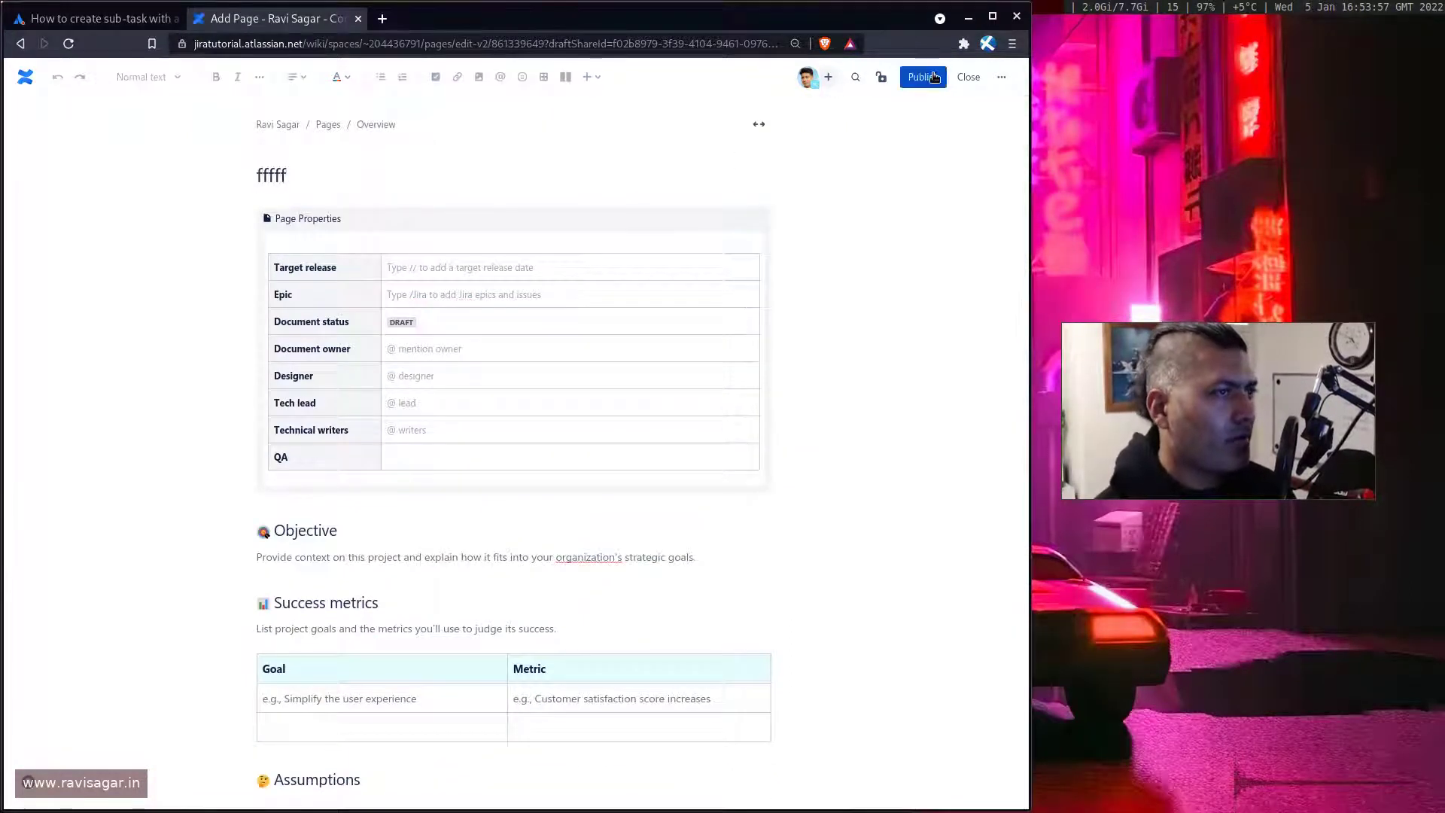
{"action": "left_click", "coordinate": [933, 77]}
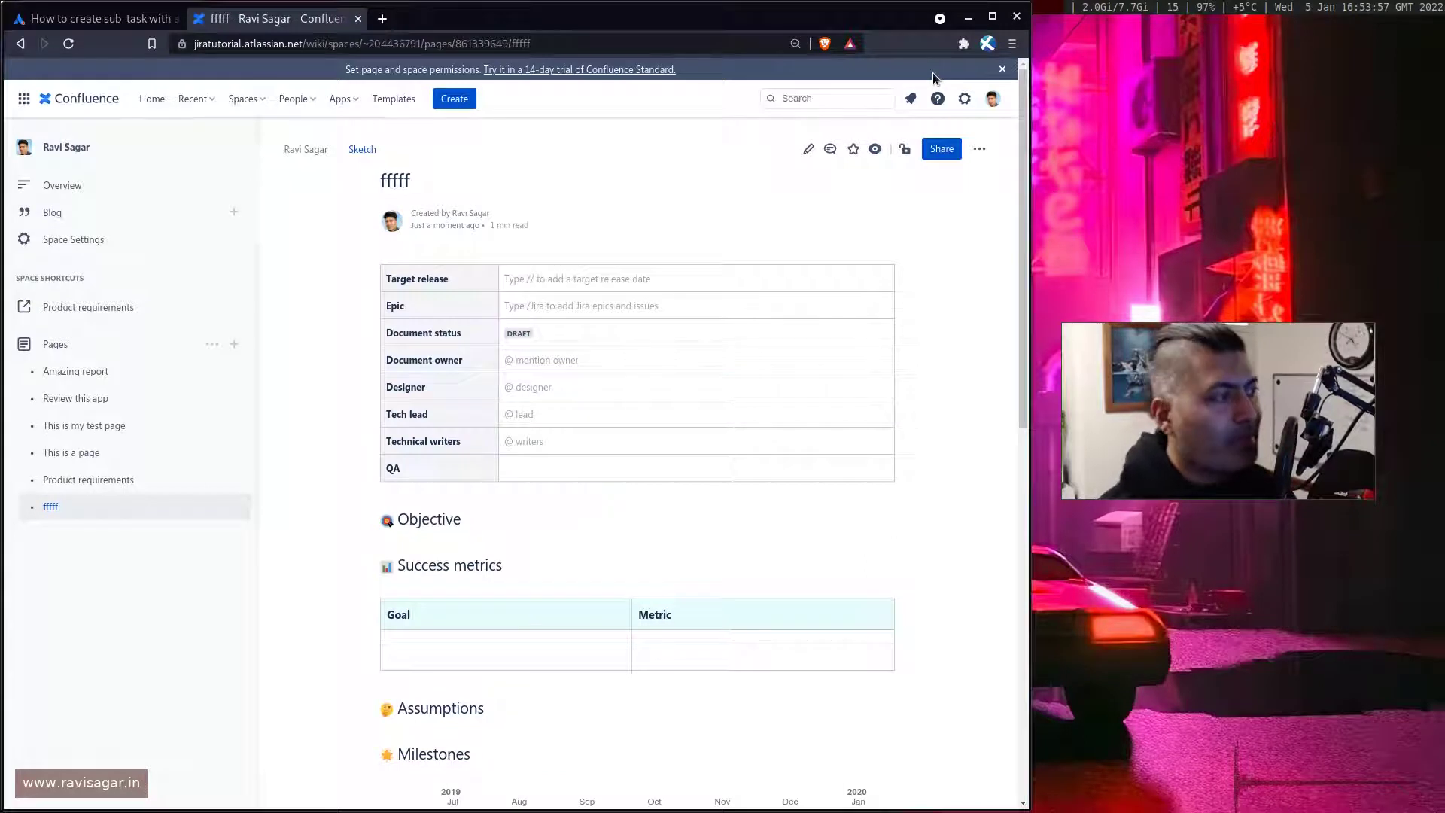
{"action": "scroll", "coordinate": [625, 356], "scroll_direction": "down", "scroll_amount": 10}
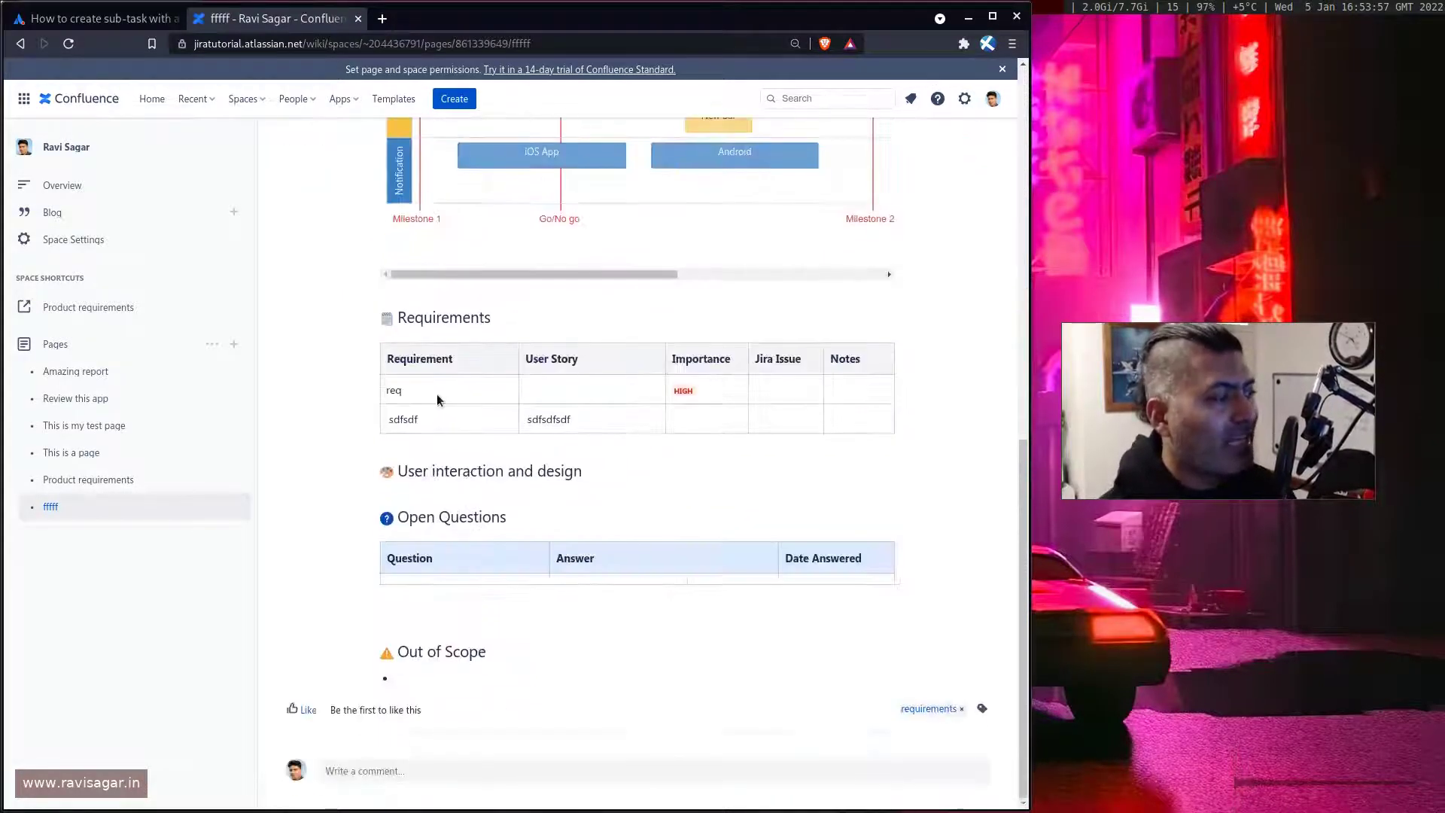
{"action": "left_click_drag", "start_coordinate": [381, 387], "coordinate": [843, 420]}
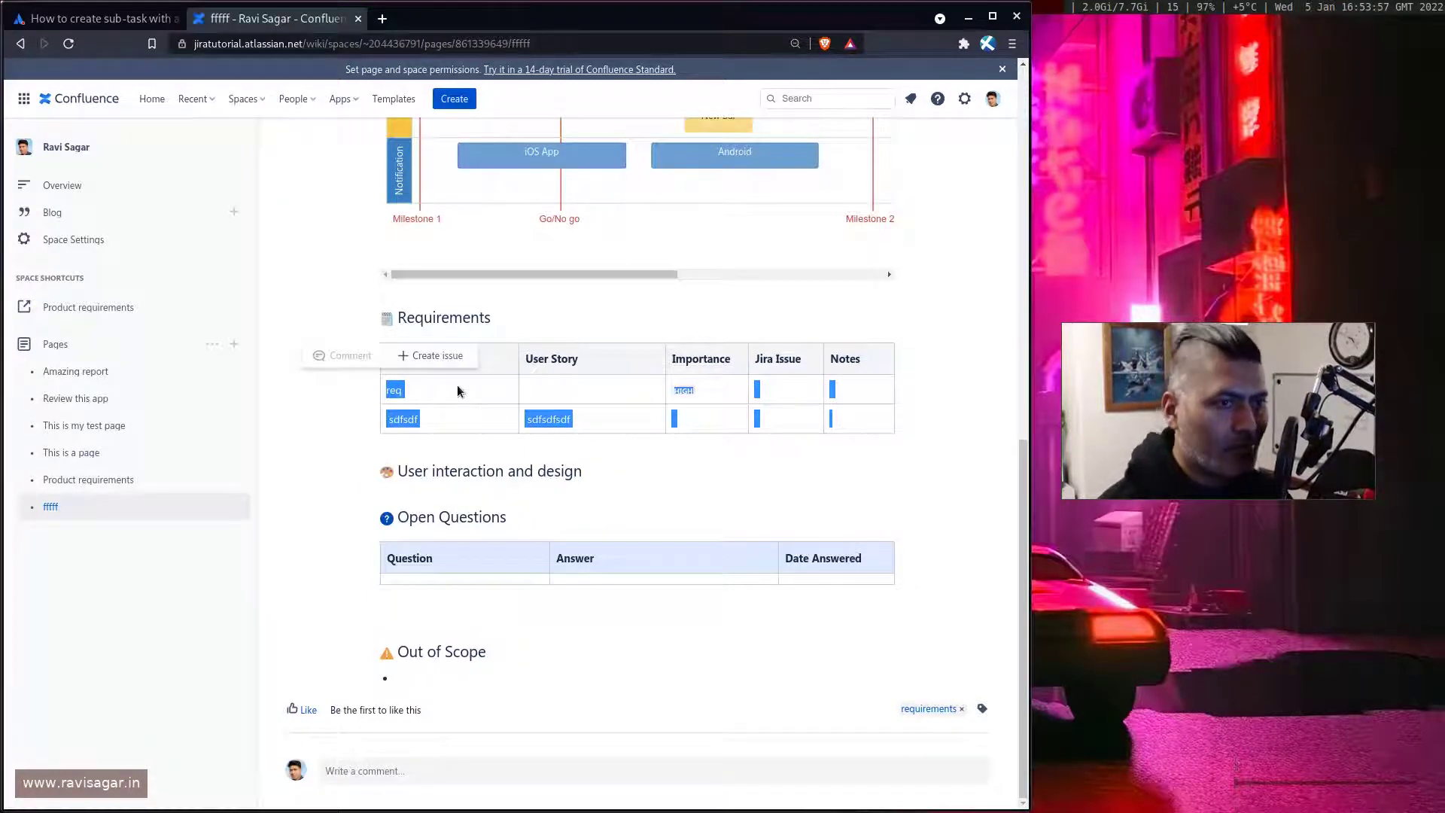
Create one Jira issue per selected Requirements row in the Android project
{"action": "left_click", "coordinate": [435, 364]}
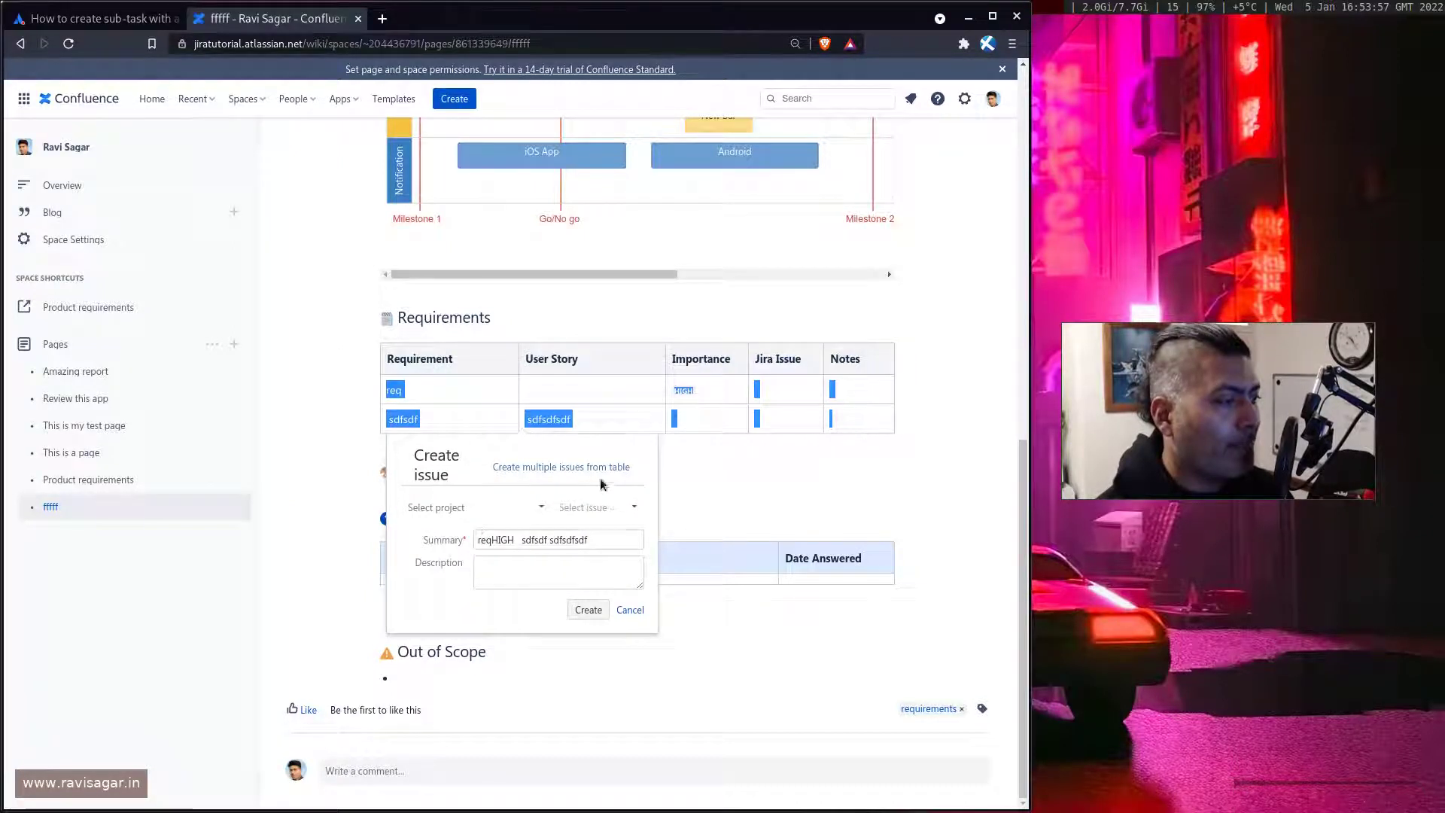
{"action": "left_click", "coordinate": [561, 474]}
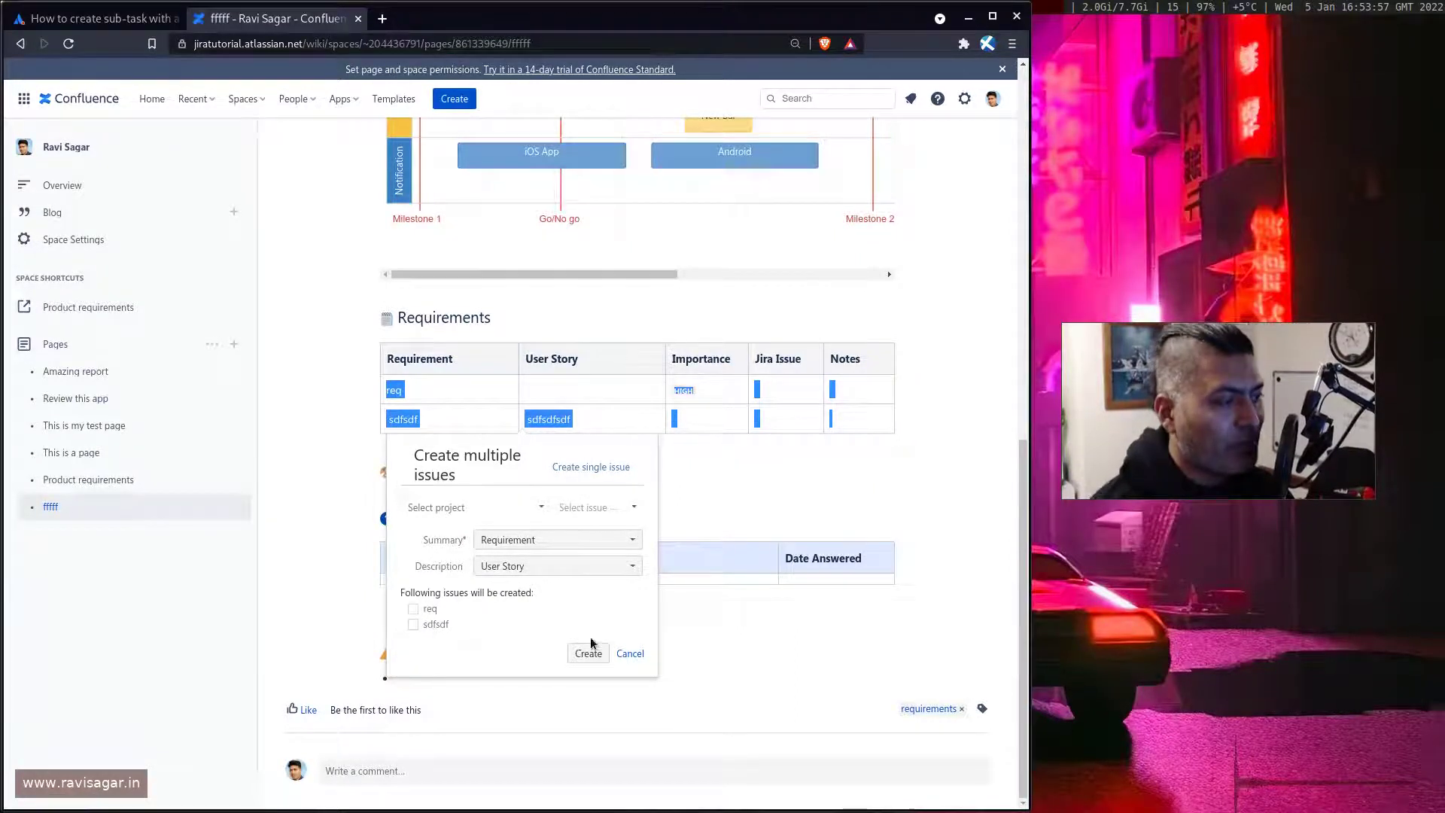
{"action": "left_click", "coordinate": [507, 508]}
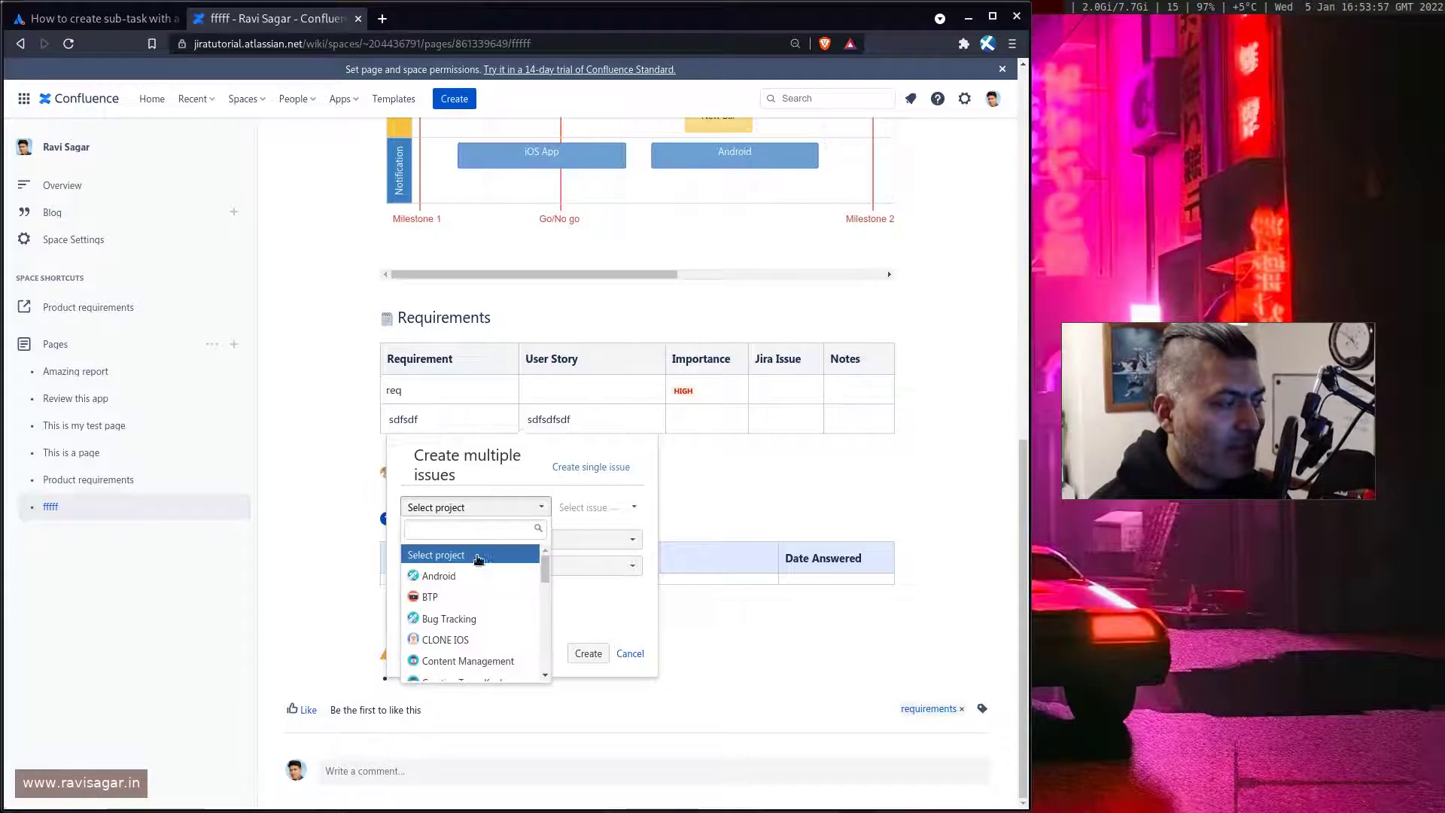
{"action": "left_click", "coordinate": [467, 576]}
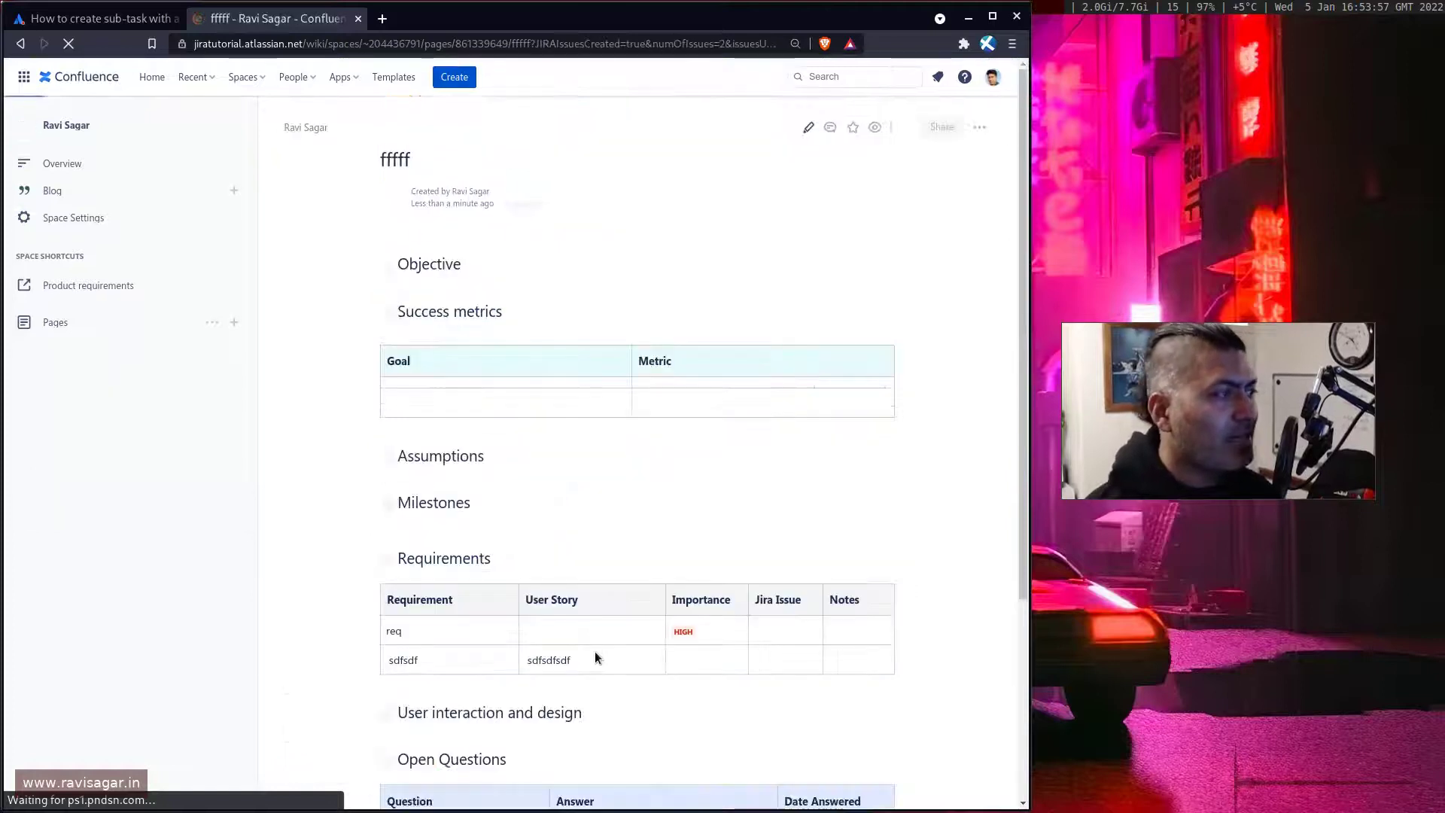
Scroll down through the reloaded 'fffff' page past its Requirements table
{"action": "scroll", "coordinate": [652, 557], "scroll_direction": "down", "scroll_amount": 2}
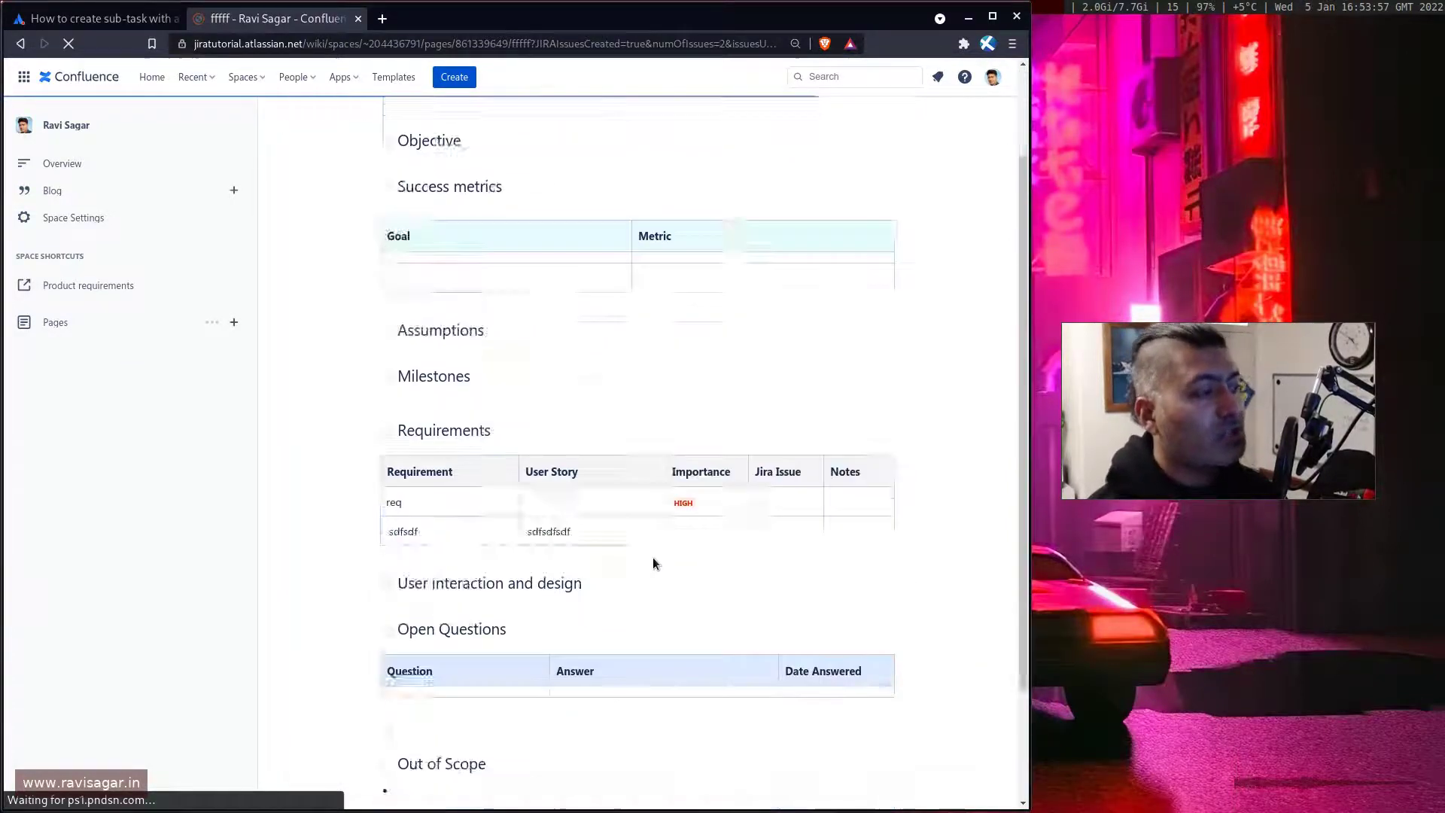
{"action": "scroll", "coordinate": [653, 563], "scroll_direction": "down", "scroll_amount": 2}
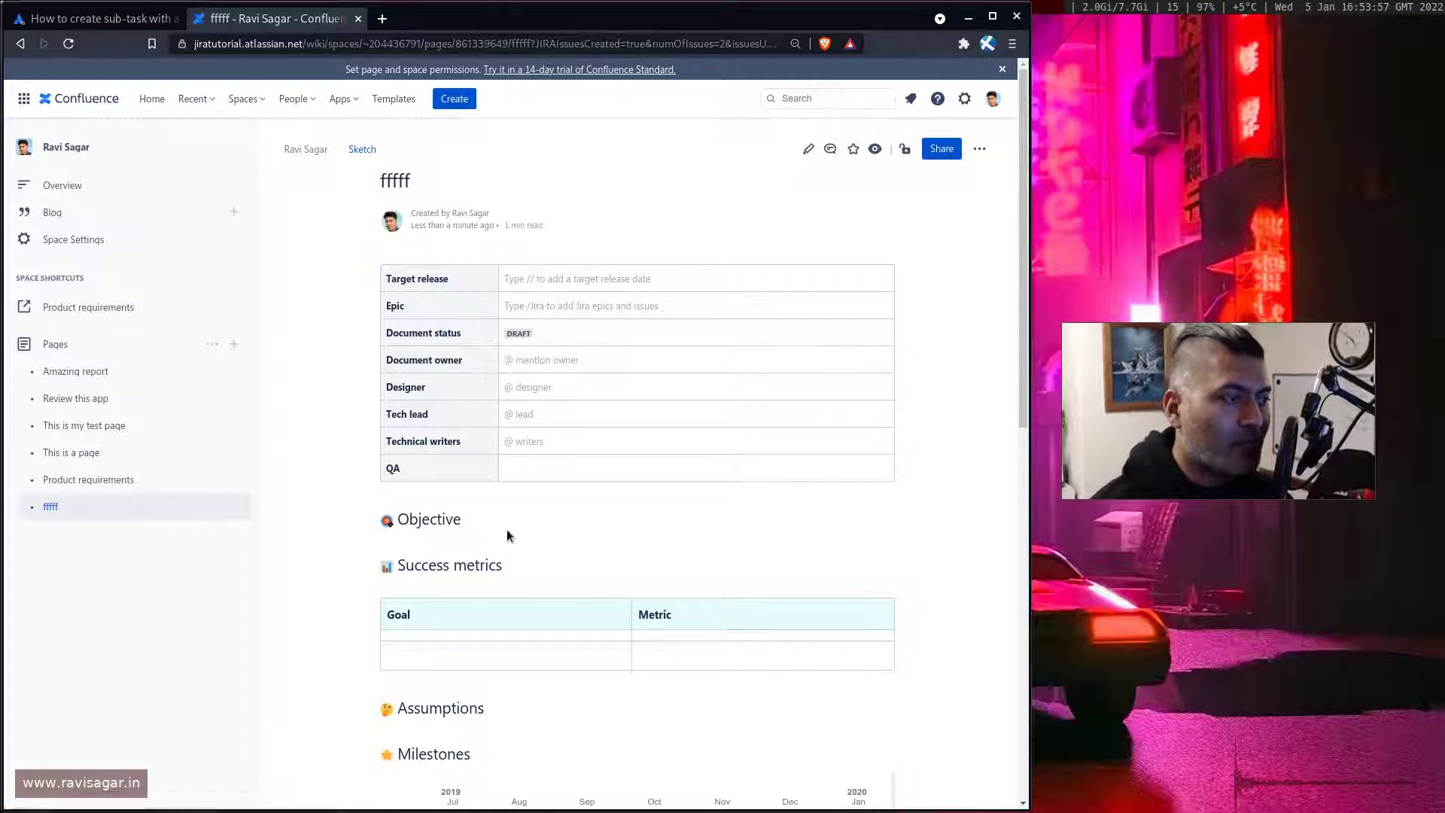
{"action": "scroll", "coordinate": [508, 535], "scroll_direction": "down", "scroll_amount": 3}
{"action": "scroll", "coordinate": [508, 536], "scroll_direction": "down", "scroll_amount": 6}
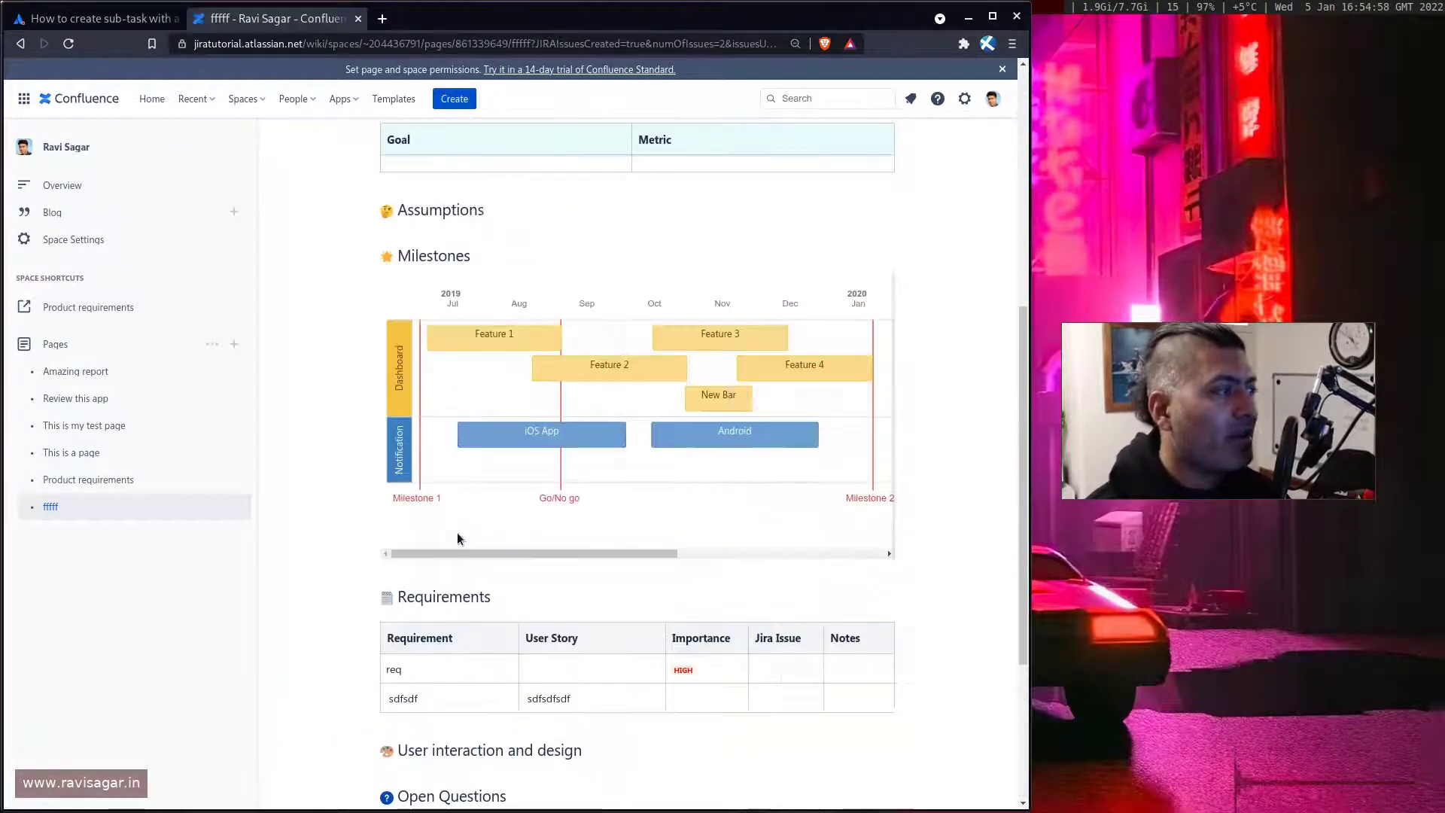
{"action": "scroll", "coordinate": [457, 532], "scroll_direction": "down", "scroll_amount": 1}
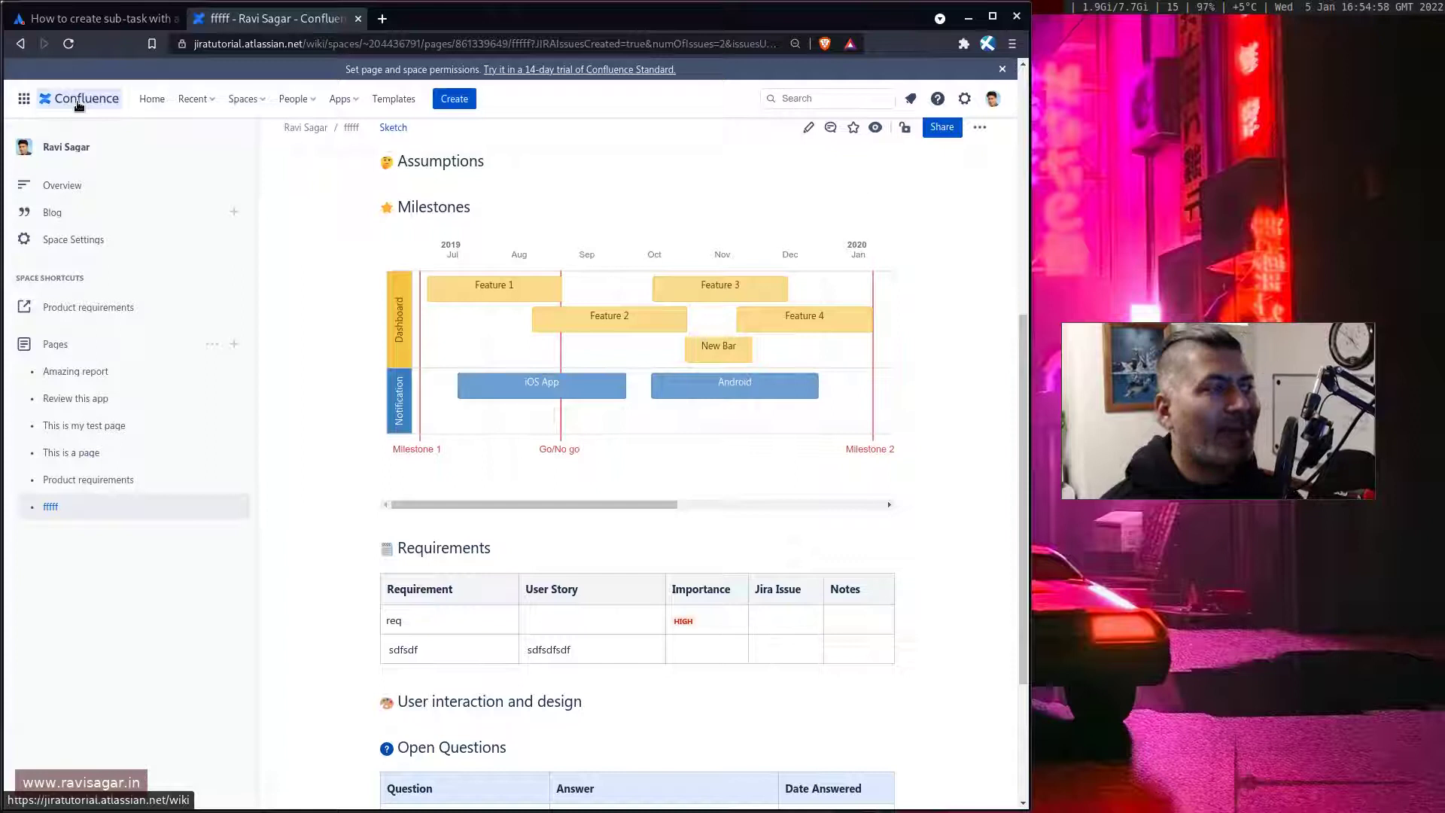
Switch to Jira Software, open the Android project from search, and view its backlog
{"action": "left_click", "coordinate": [30, 103]}
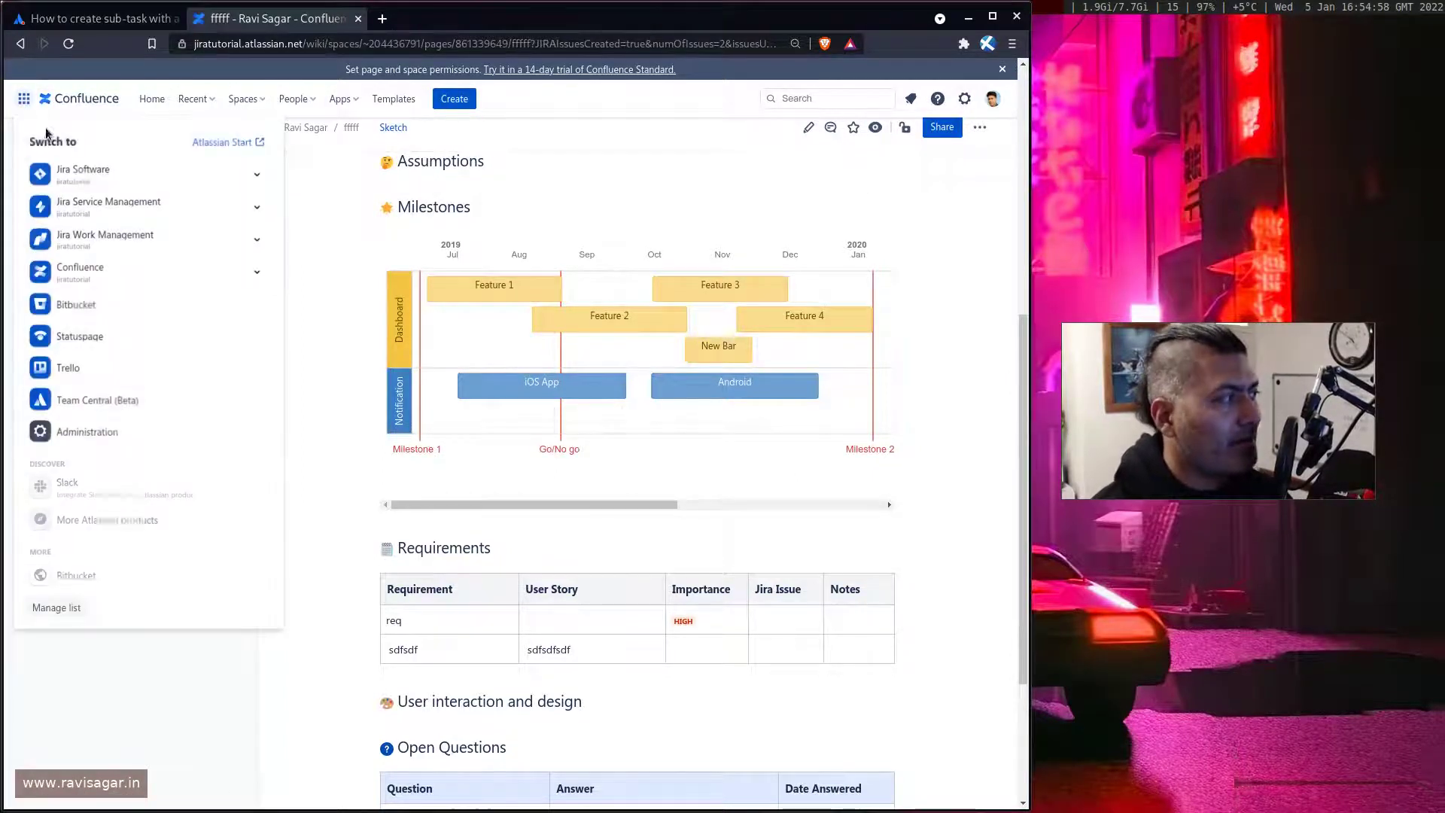
{"action": "left_click", "coordinate": [66, 181]}
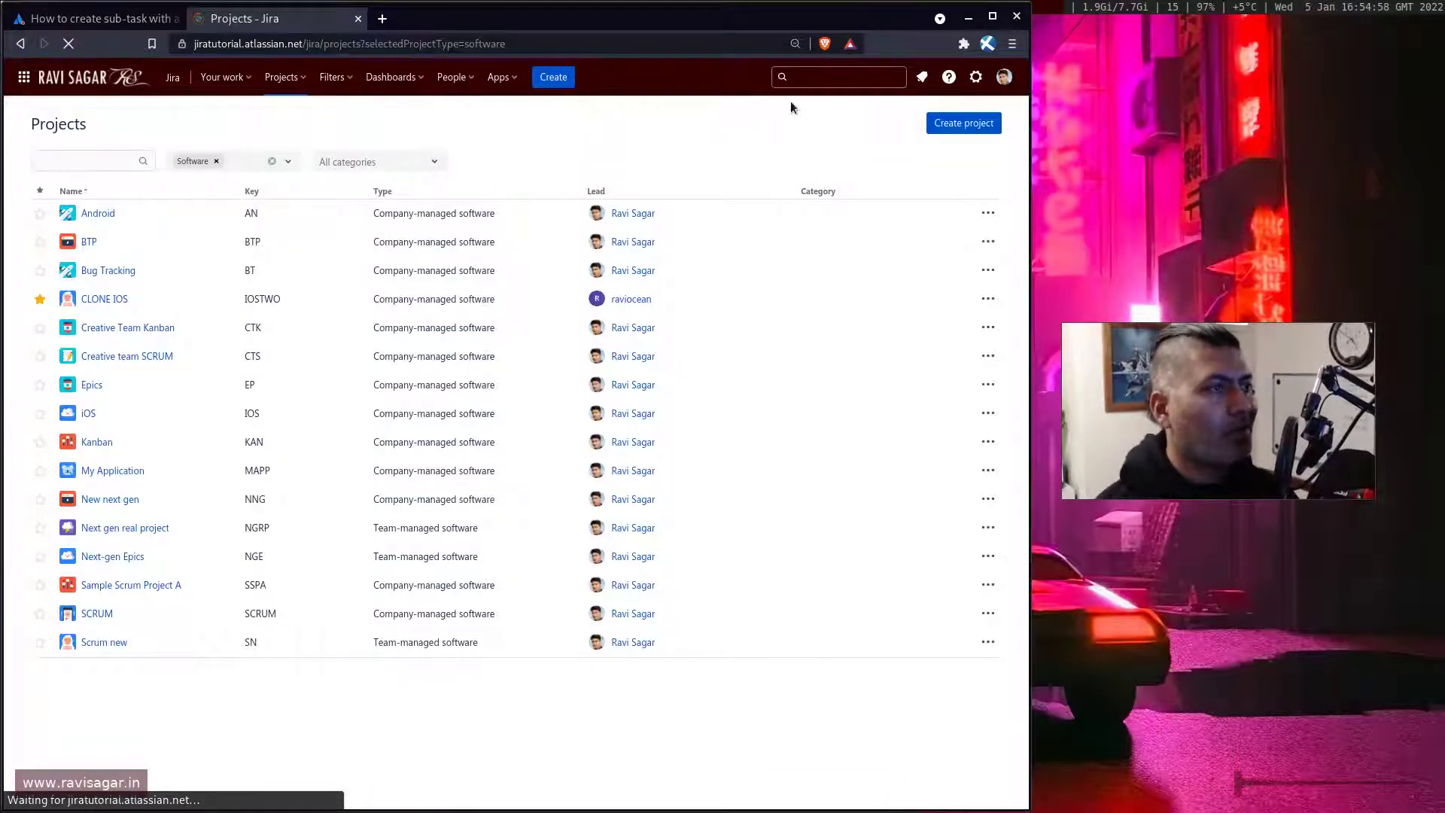
{"action": "left_click", "coordinate": [828, 76]}
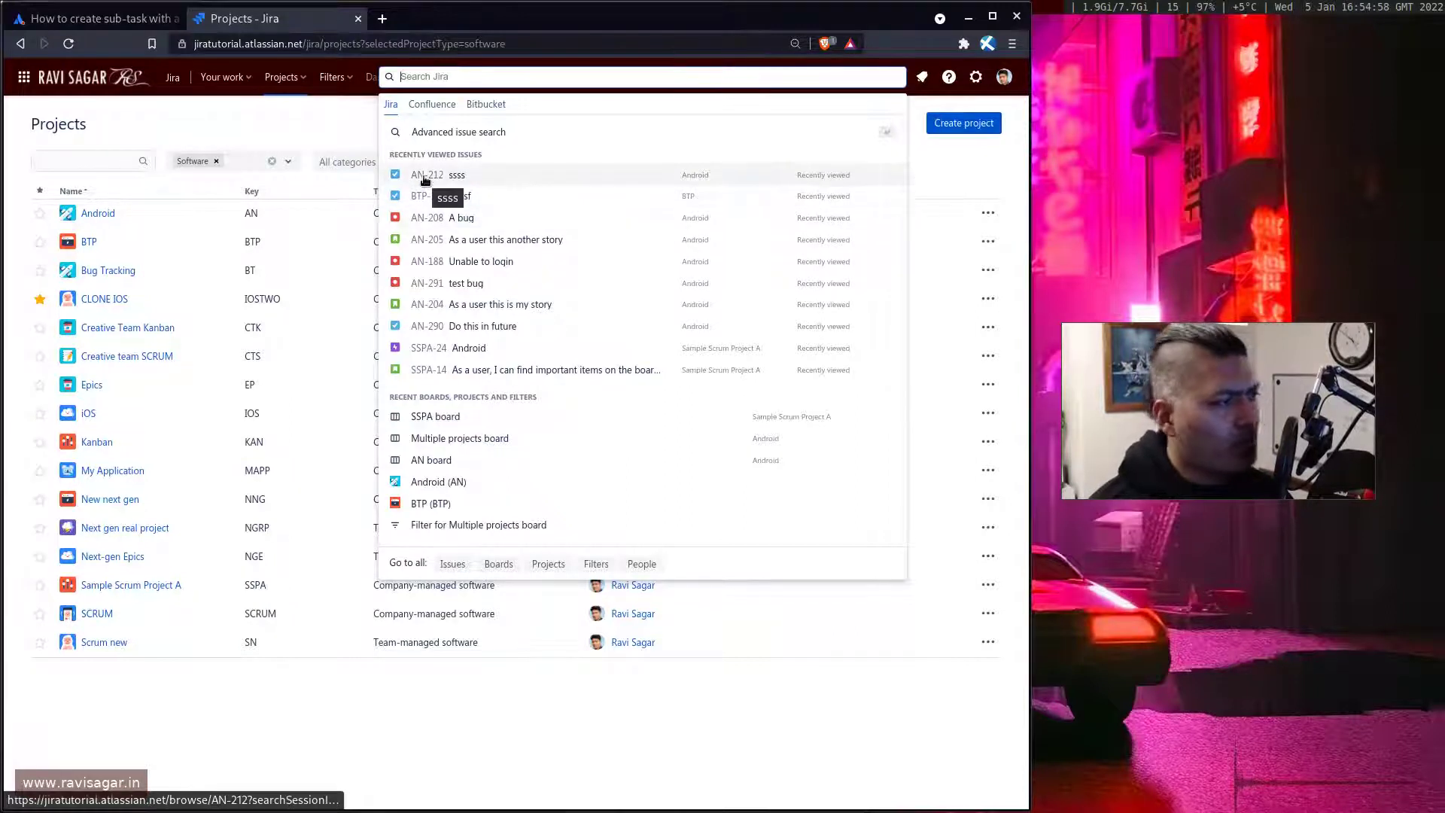
{"action": "left_click", "coordinate": [96, 213]}
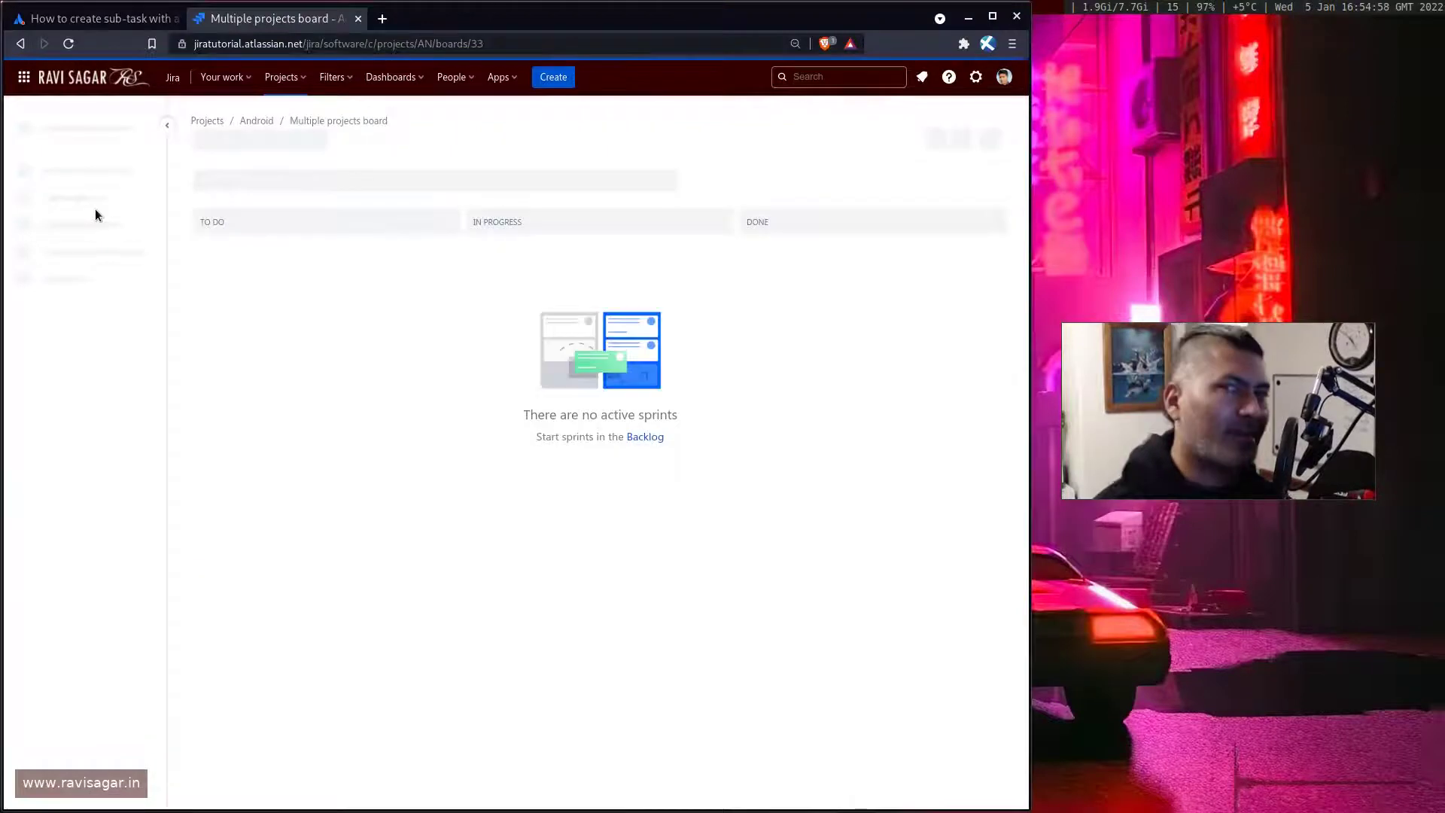
{"action": "left_click", "coordinate": [71, 229]}
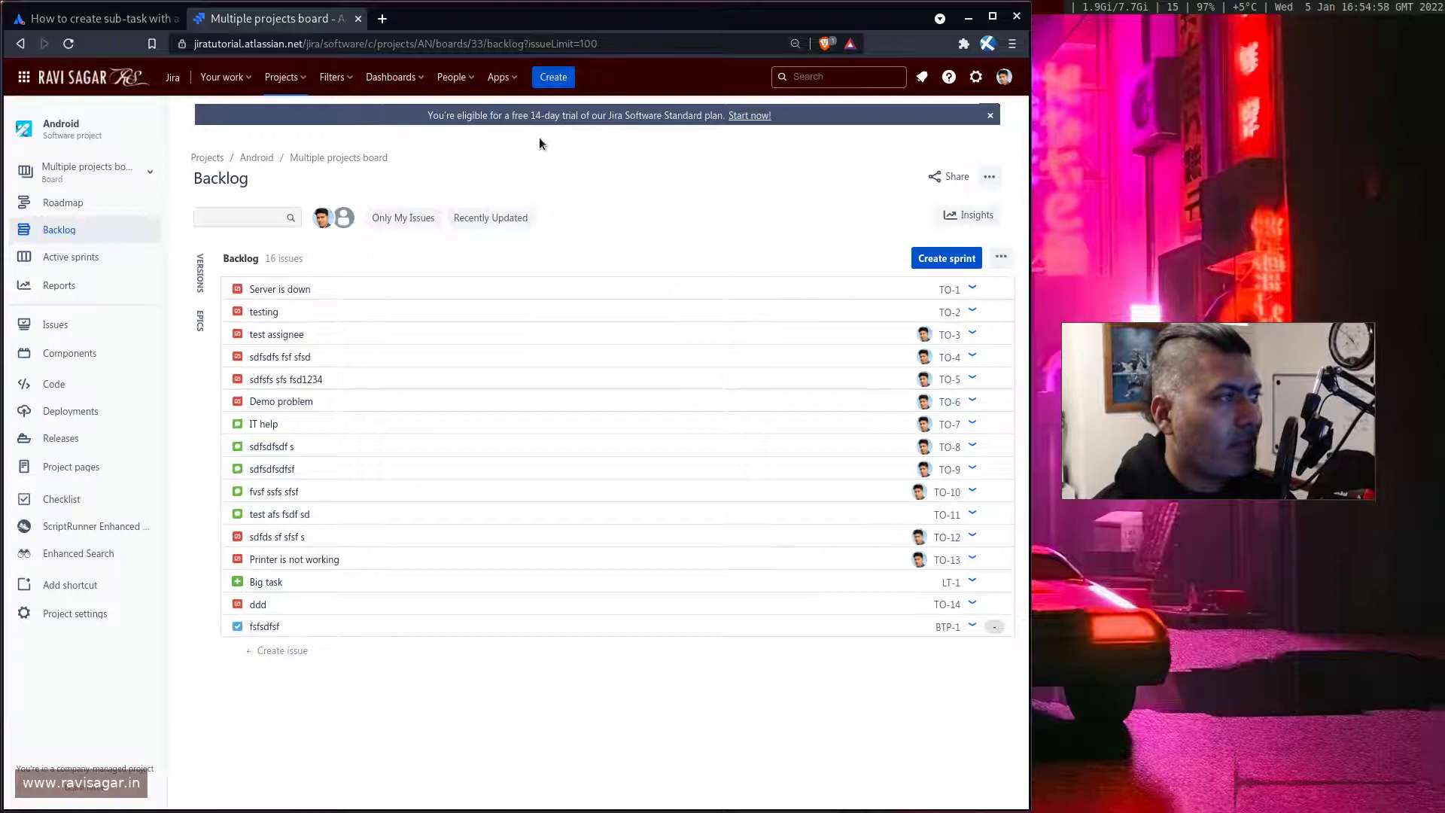
List all Jira issues newest first to see AN-292 and AN-293, then return to the Community tab
{"action": "left_click", "coordinate": [828, 77]}
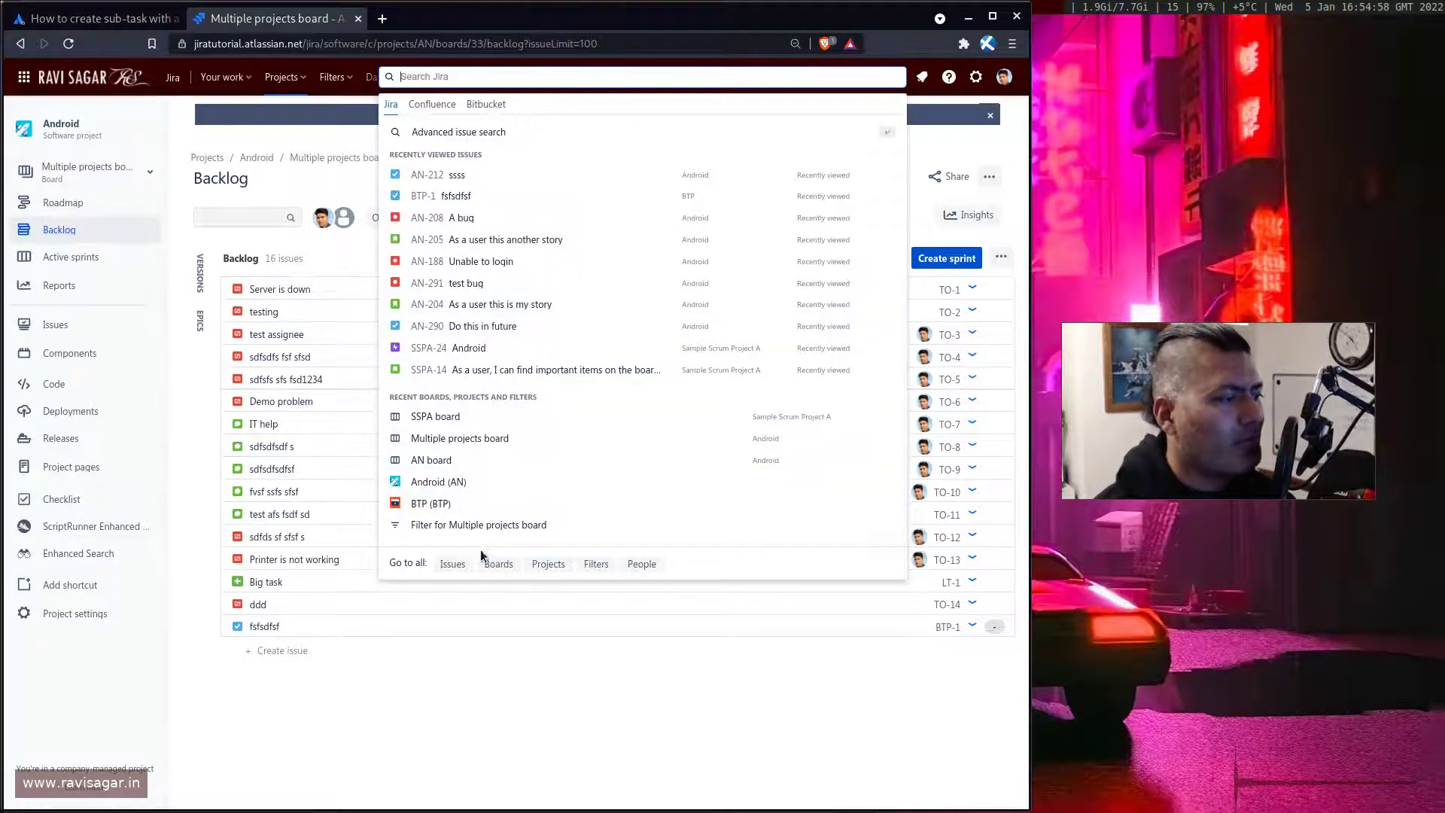
{"action": "left_click", "coordinate": [454, 563]}
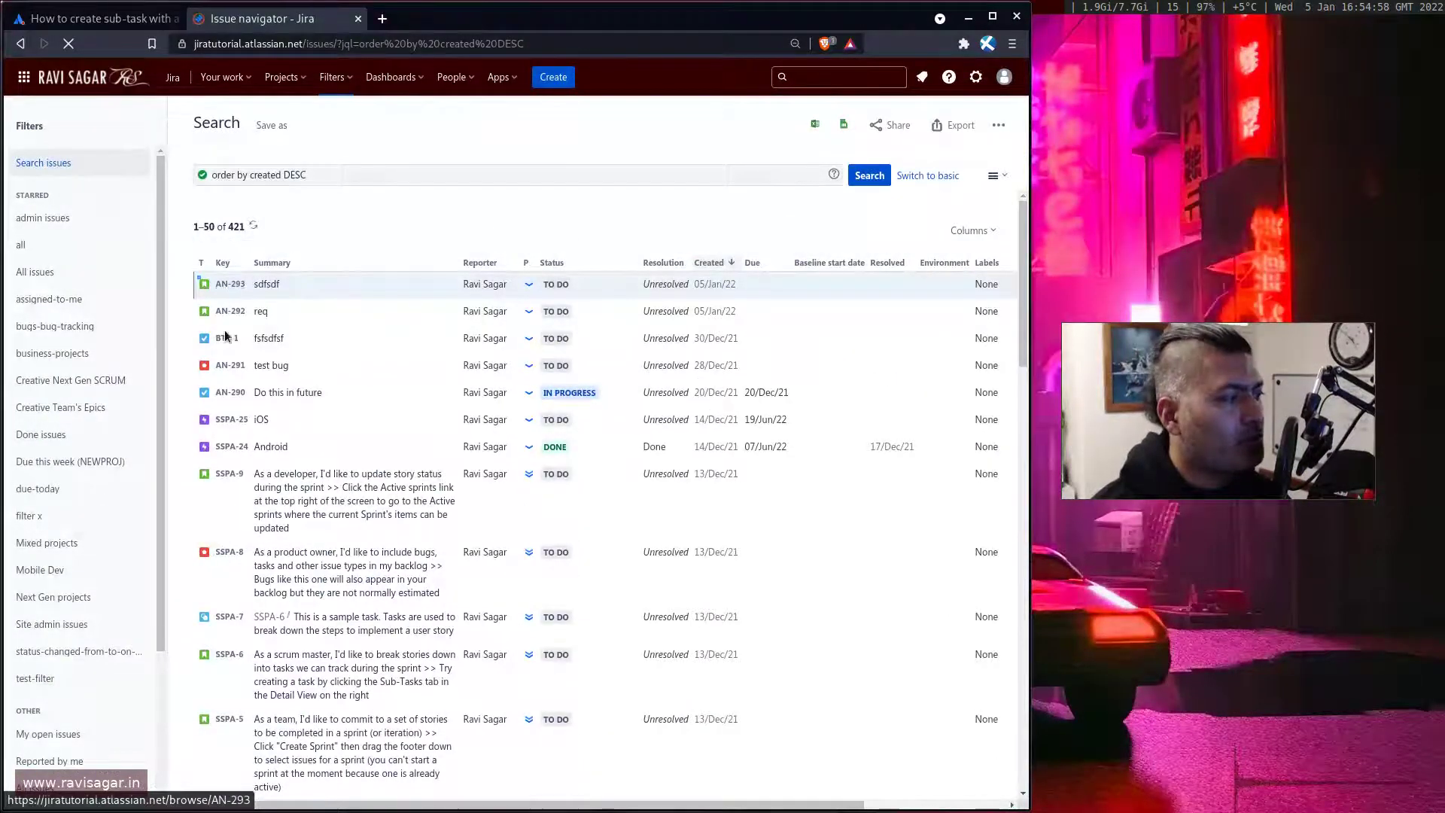
{"action": "left_click", "coordinate": [75, 22]}
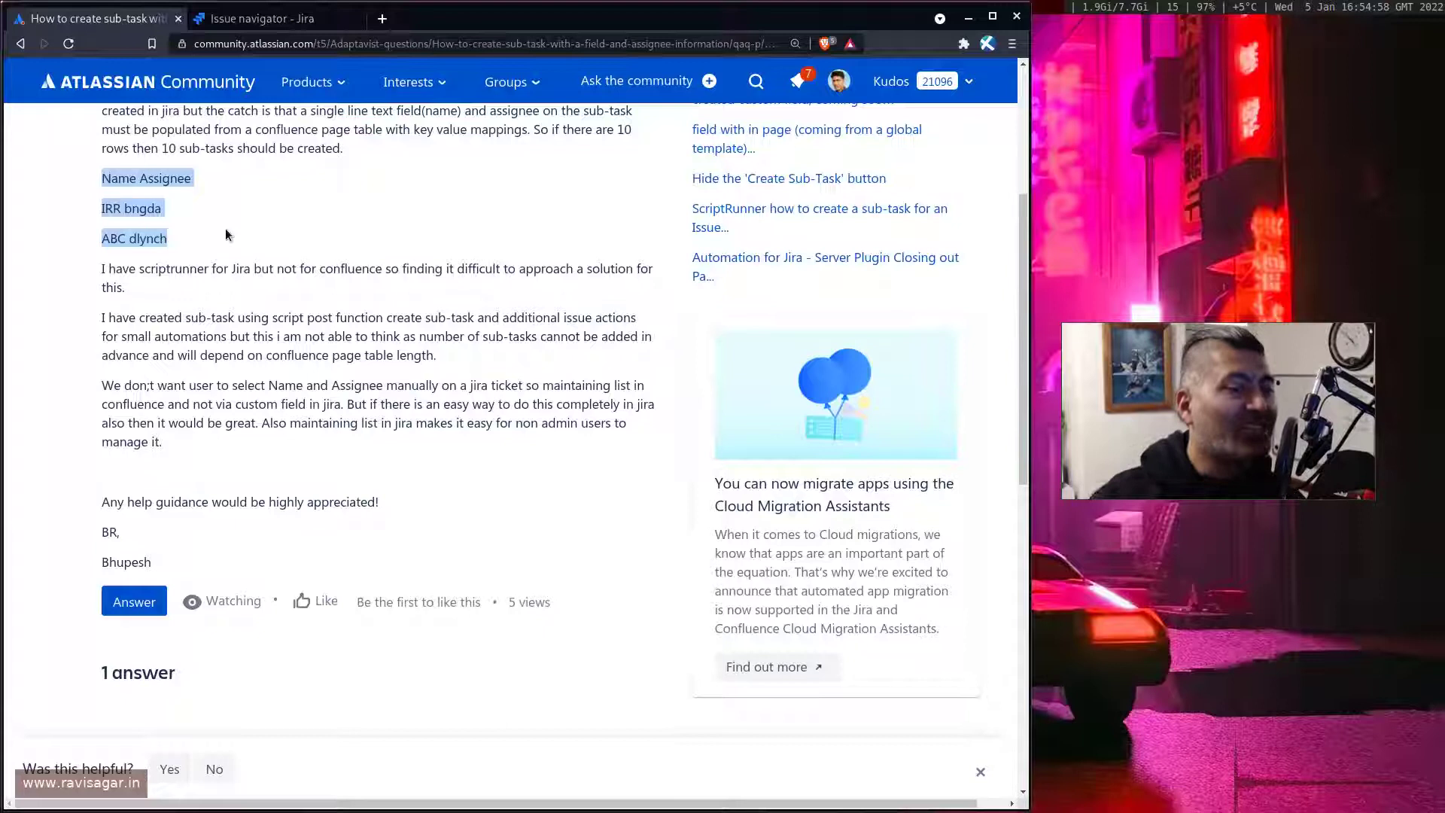
{"action": "scroll", "coordinate": [233, 283], "scroll_direction": "up", "scroll_amount": 3}
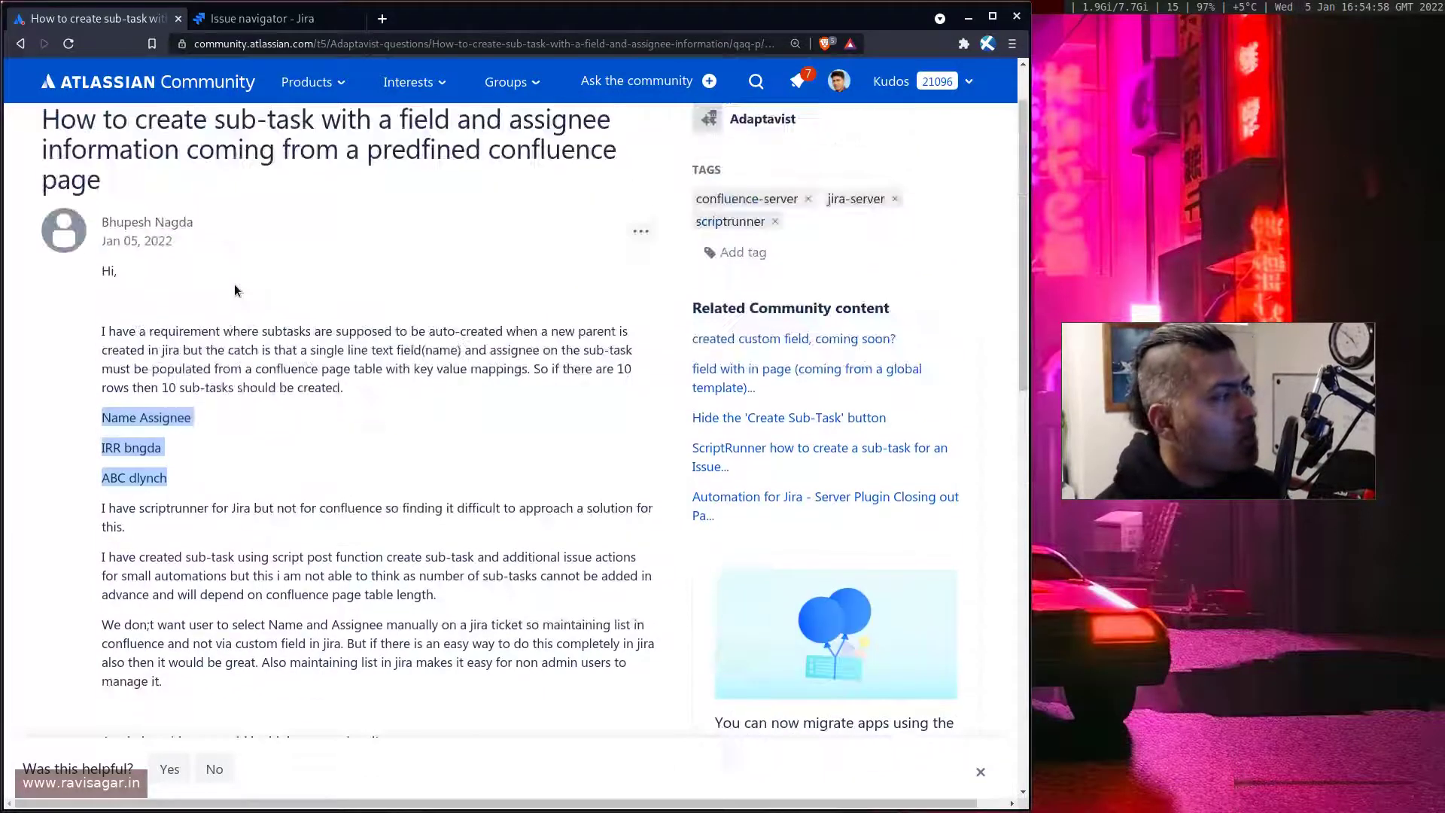
{"action": "scroll", "coordinate": [325, 418], "scroll_direction": "up", "scroll_amount": 1}
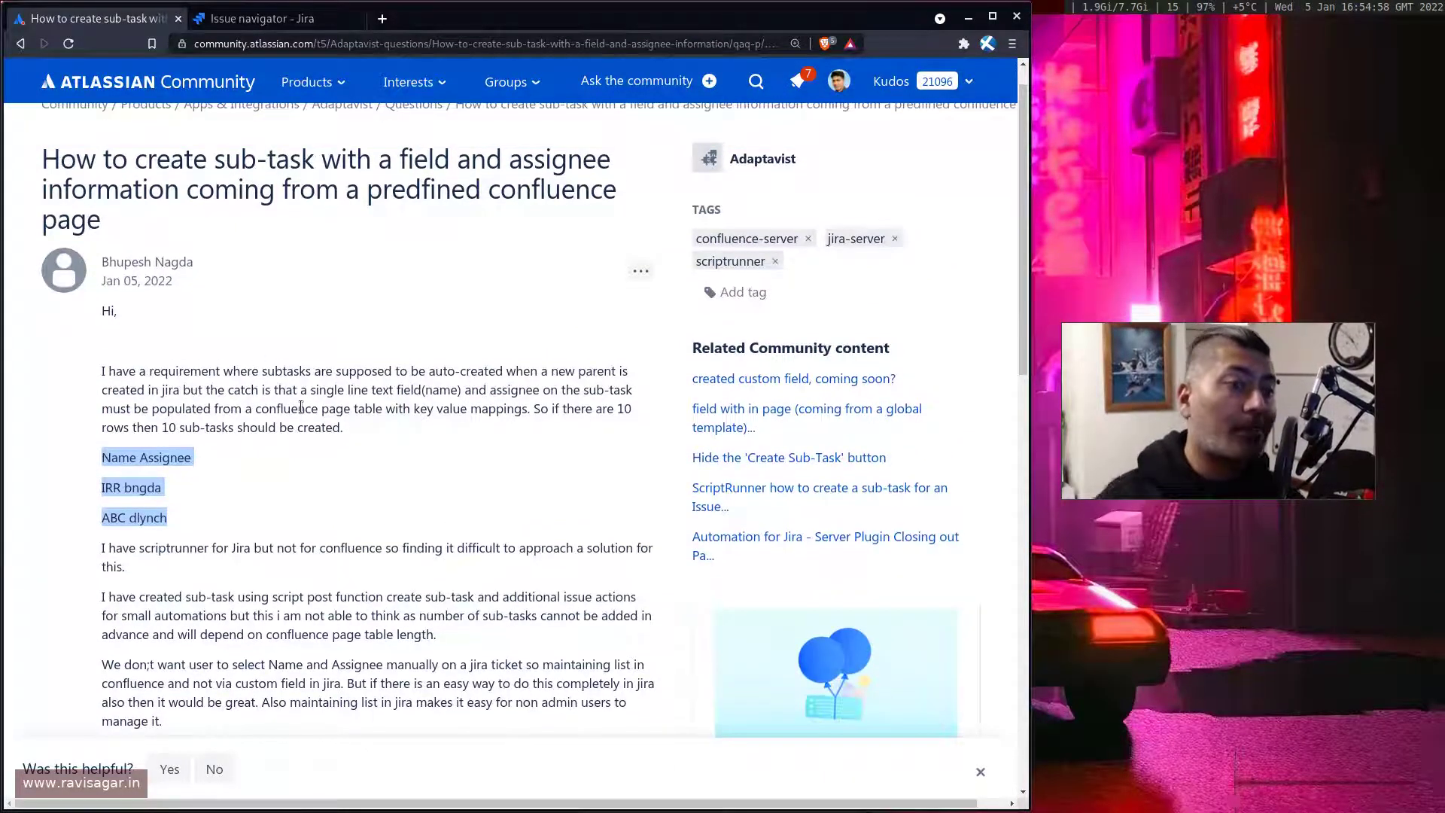
{"action": "scroll", "coordinate": [301, 407], "scroll_direction": "down", "scroll_amount": 5}
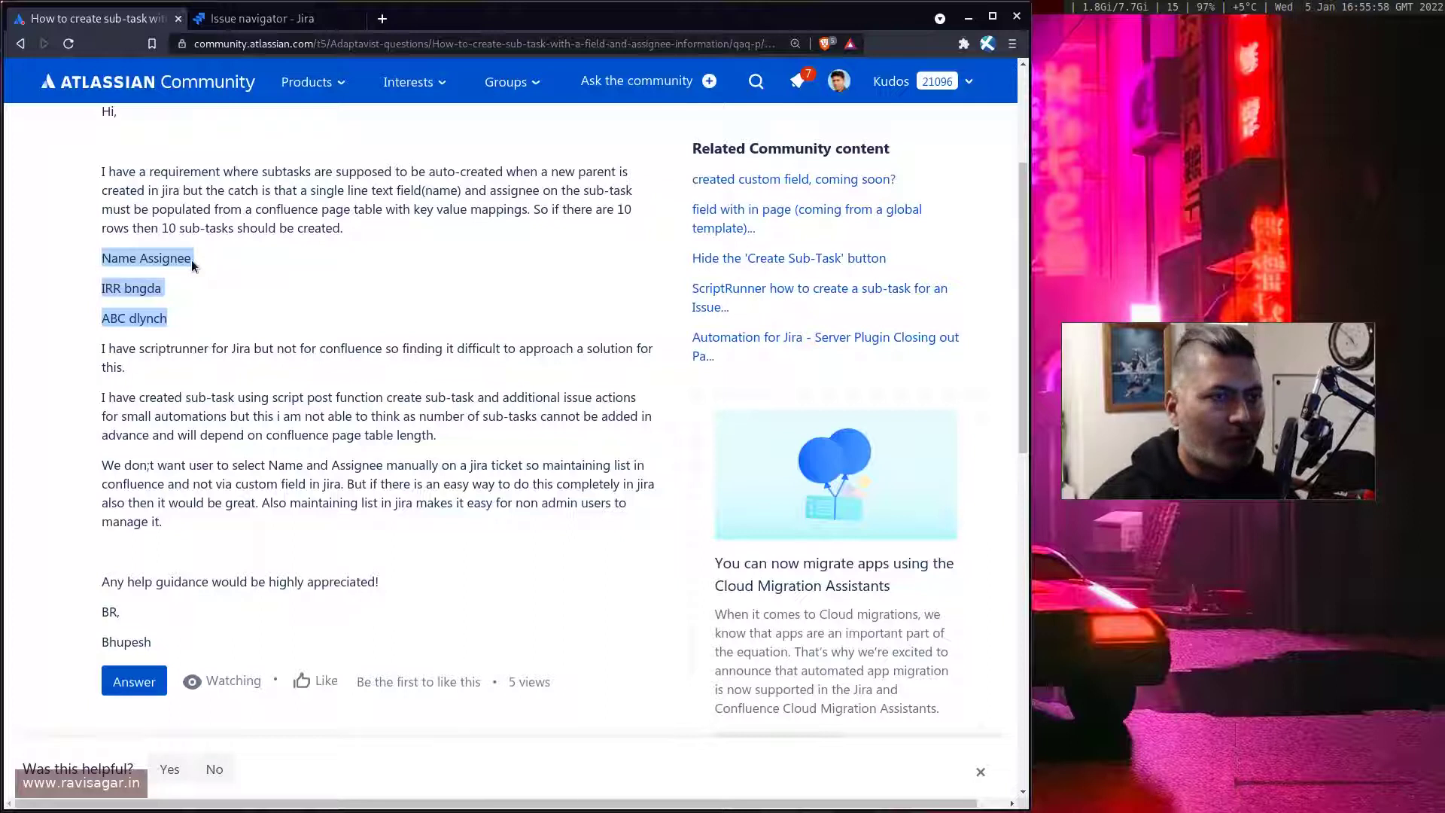
{"action": "scroll", "coordinate": [369, 436], "scroll_direction": "down", "scroll_amount": 6}
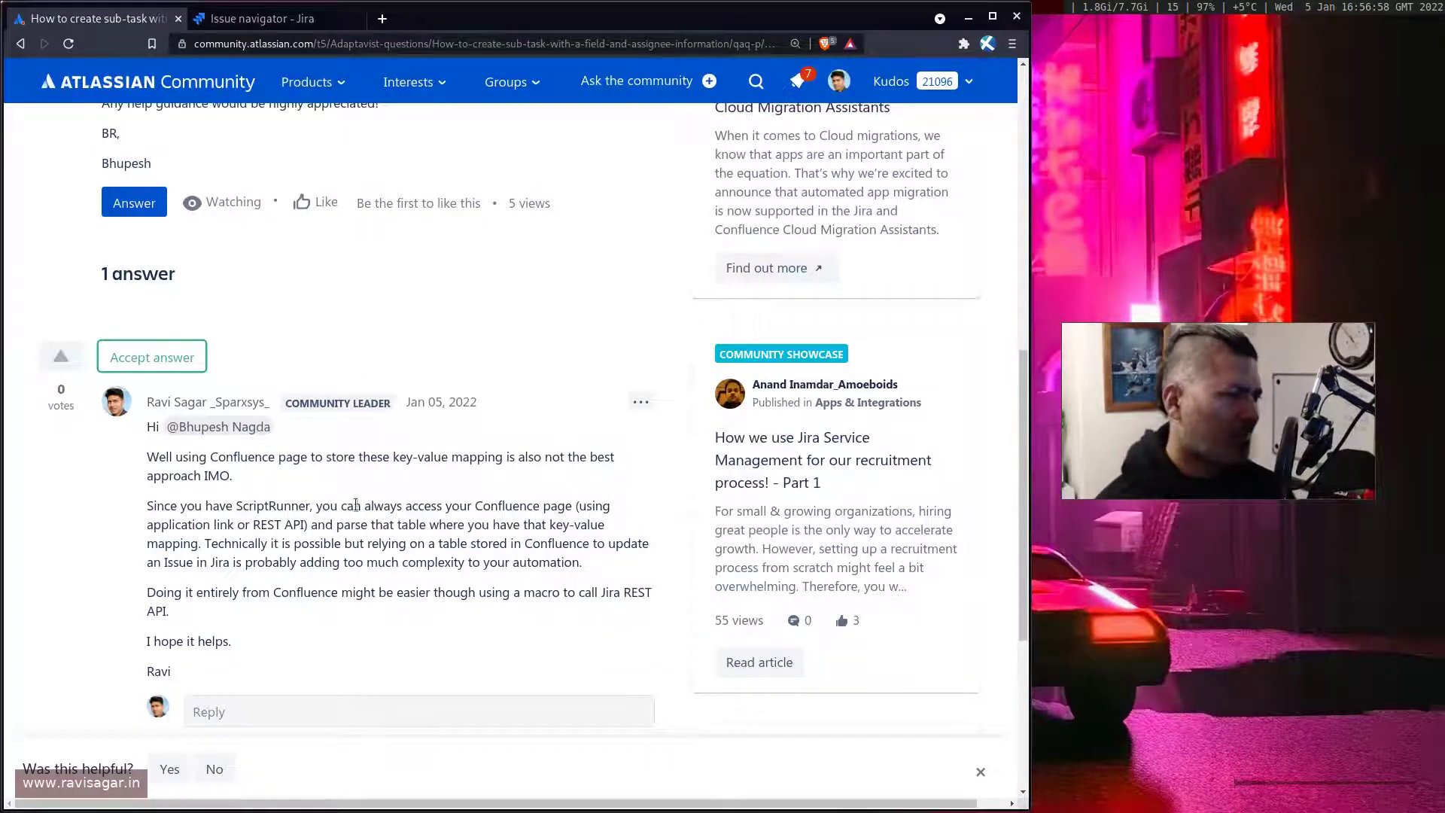
{"action": "scroll", "coordinate": [354, 552], "scroll_direction": "up", "scroll_amount": 1}
{"action": "scroll", "coordinate": [354, 553], "scroll_direction": "up", "scroll_amount": 8}
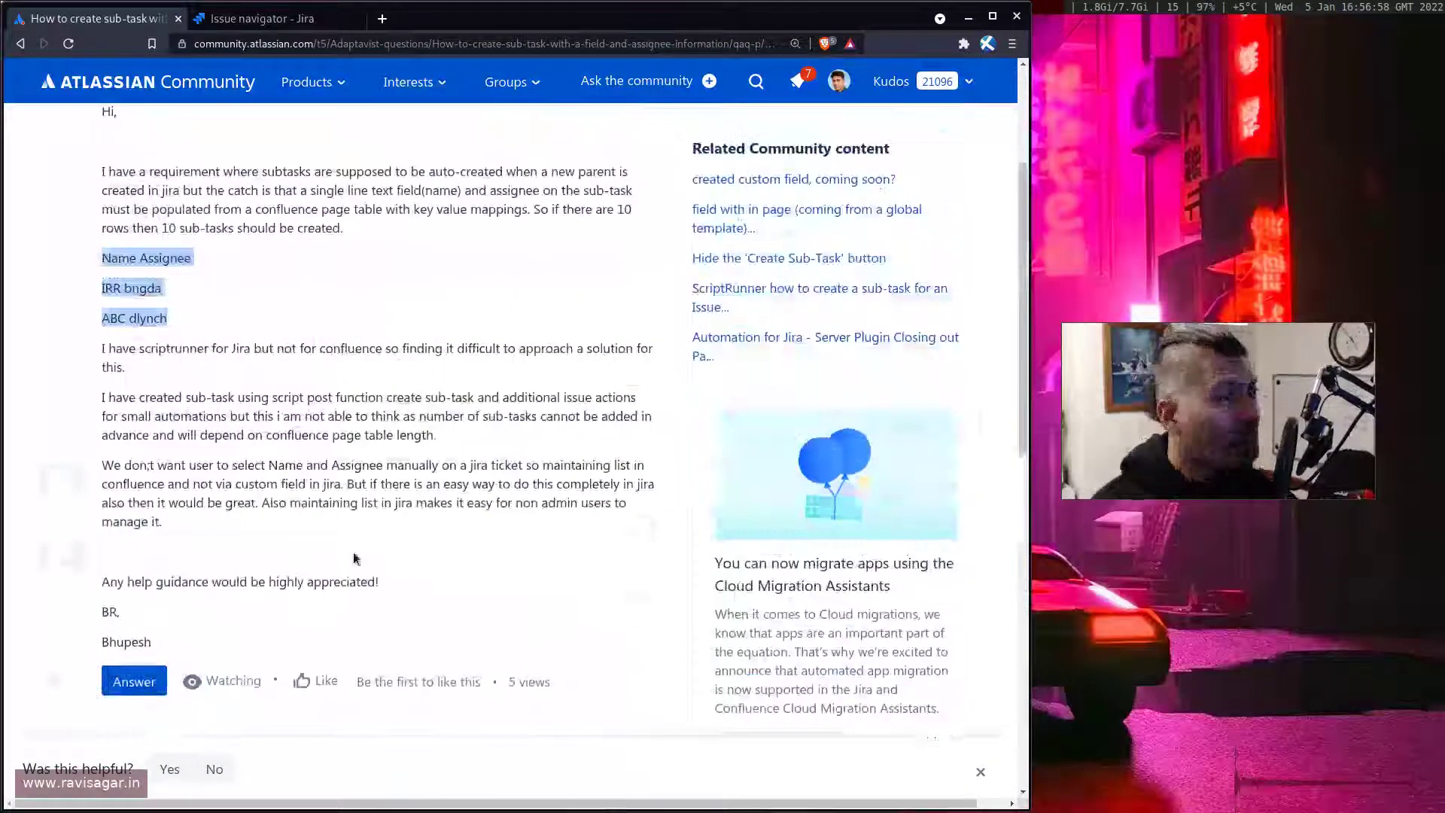